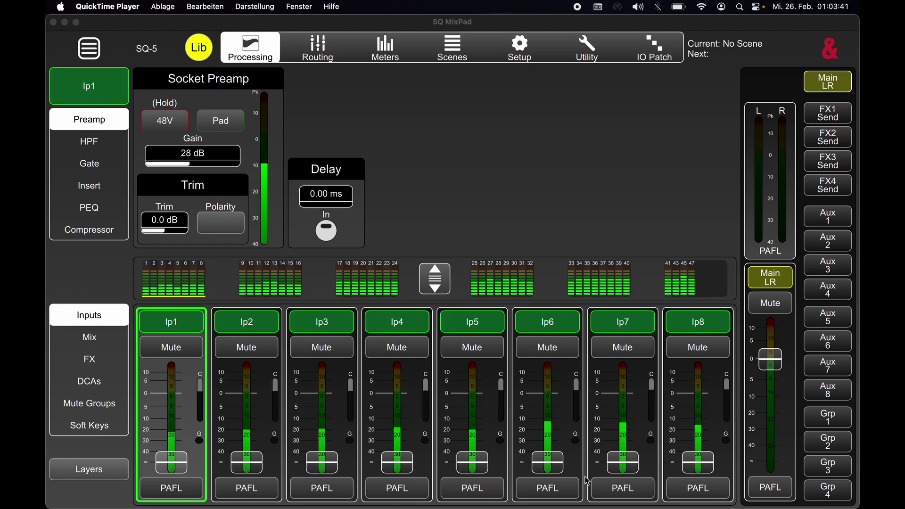
Step: Compare the preamp page in SQ MixPad 1.5.1, then leave 1.6.0 active
left_click(587, 481)
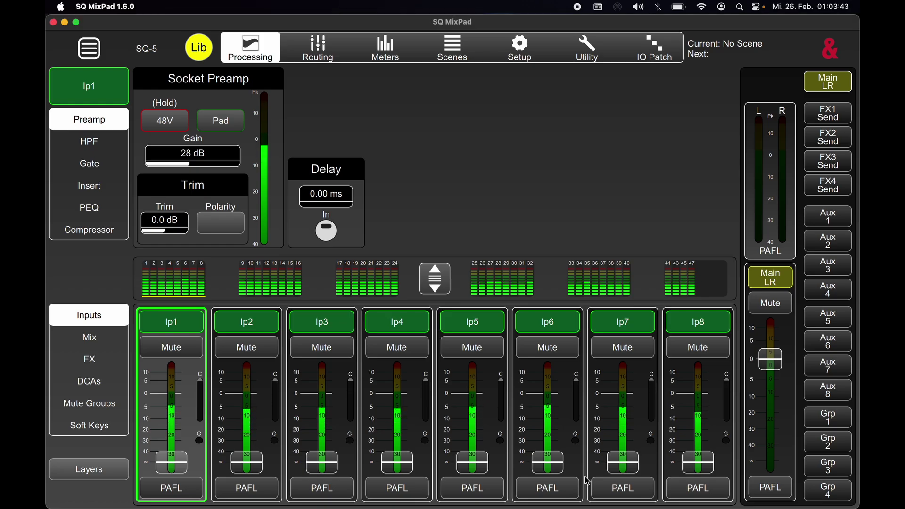
key("super+Tab")
key("super+Tab")
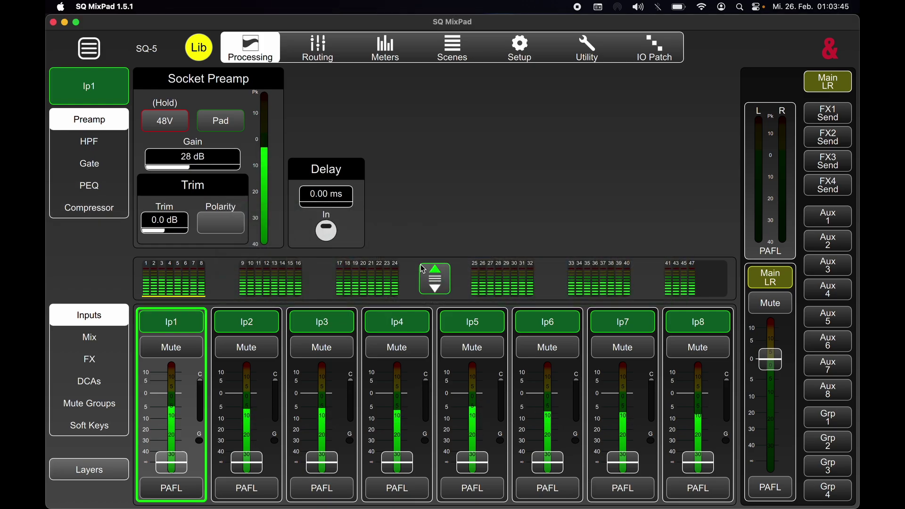
key("super+Tab")
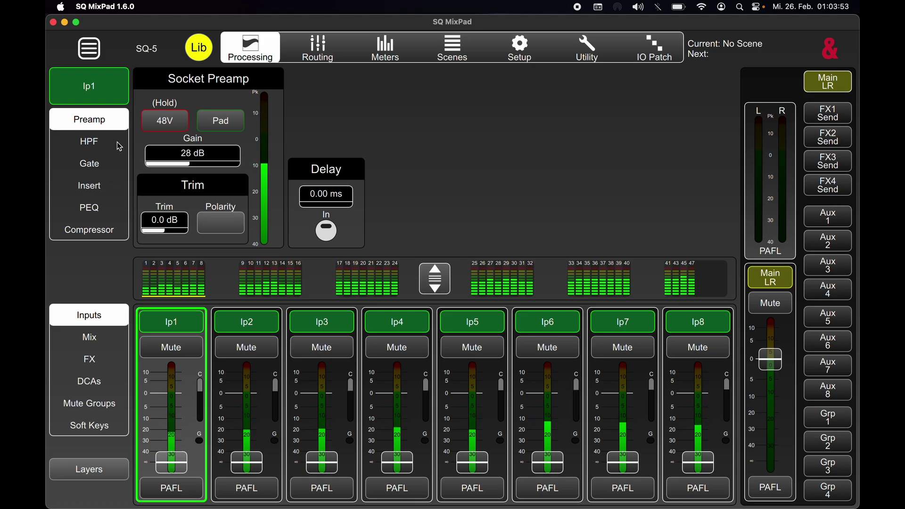
left_click(94, 187)
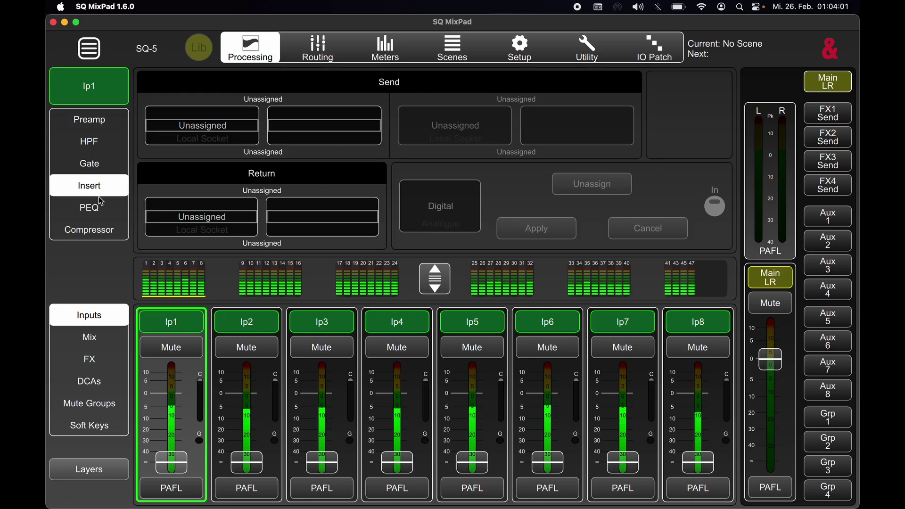
key("super+Tab")
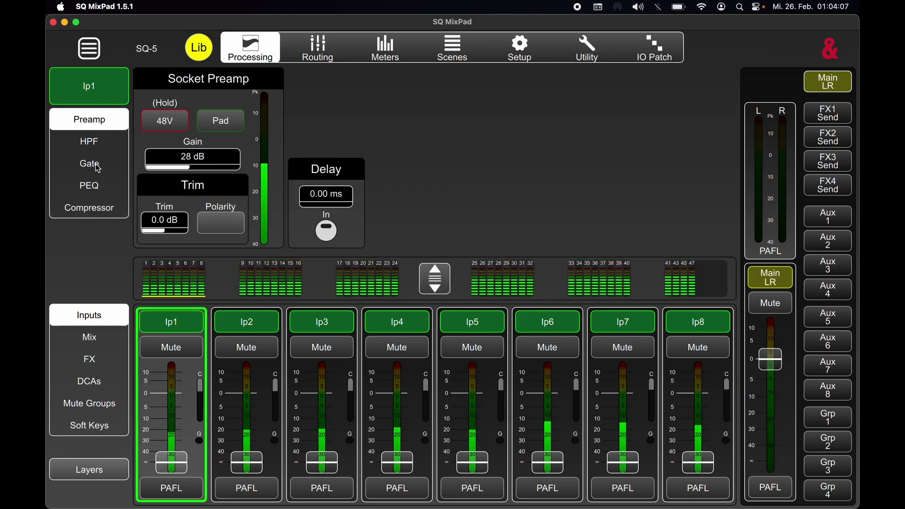
key("super+Tab")
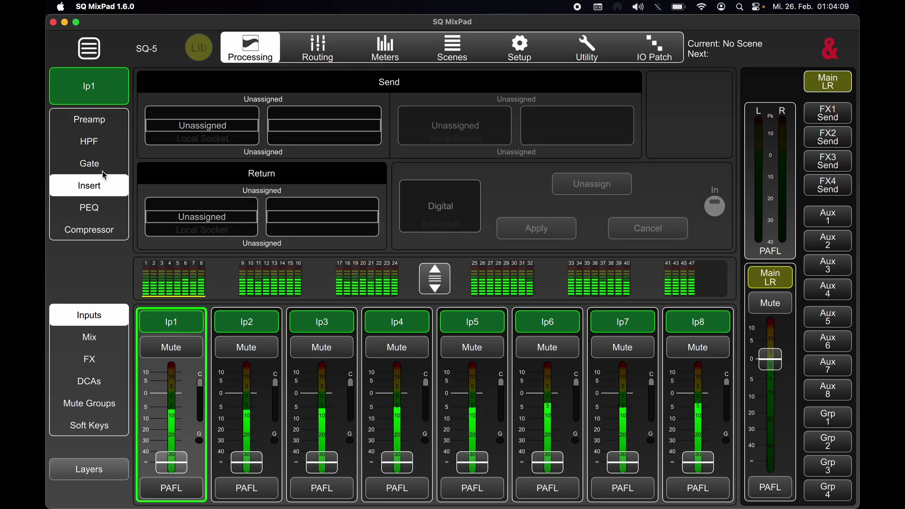
left_click(107, 124)
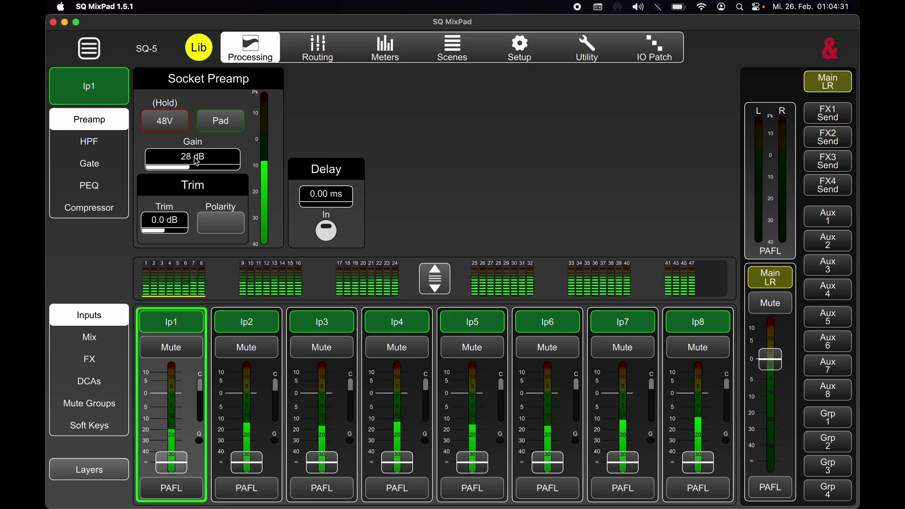
Step: Show Ip1's HPF page in 1.5.1 and 1.6.0, with the filter in near 100 Hz
left_click(90, 142)
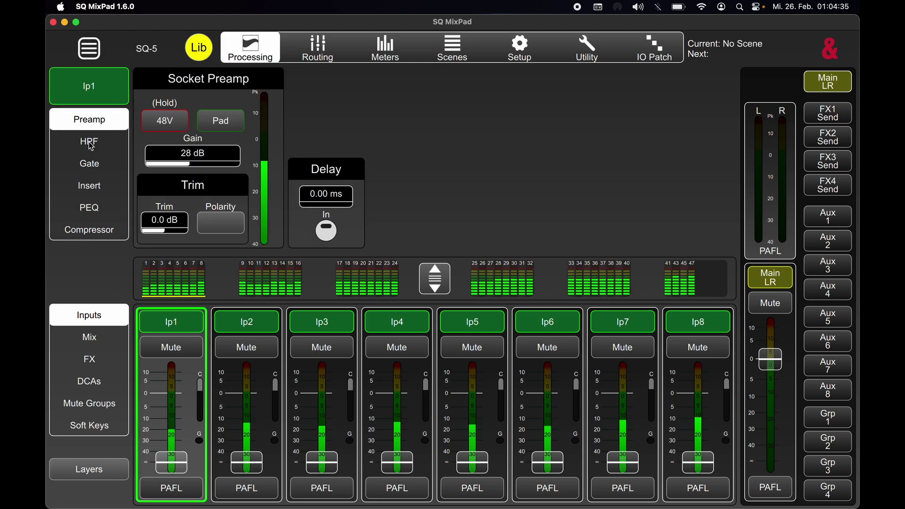
left_click(90, 142)
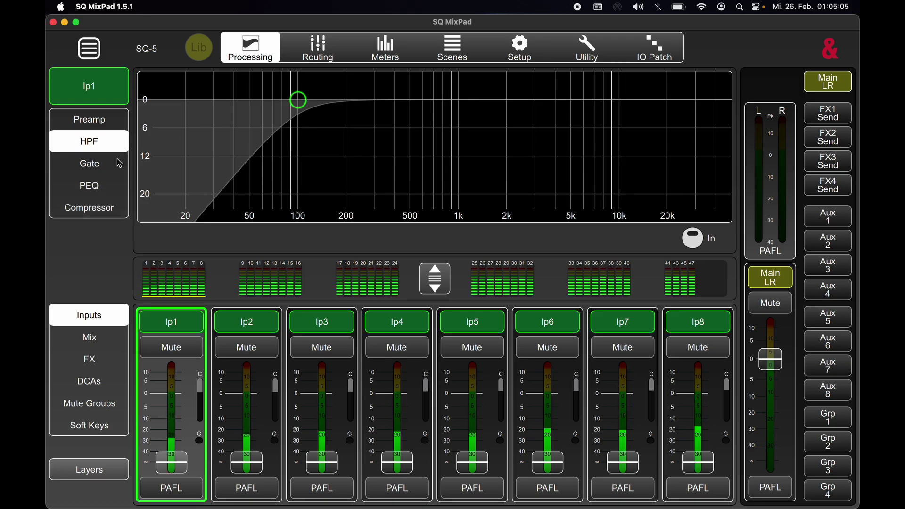
Step: Step through Ip1's Gate and Insert pages to PEQ in both versions, selecting the ~200 Hz band
left_click(107, 169)
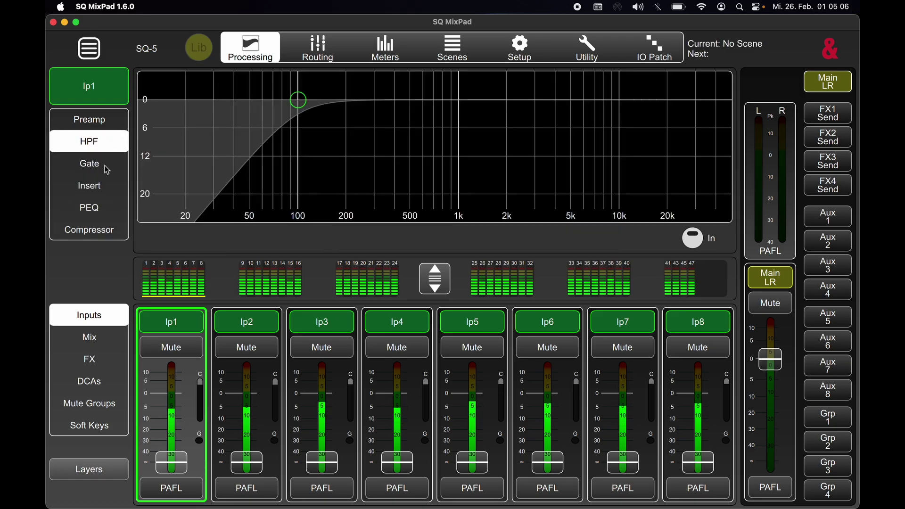
left_click(108, 170)
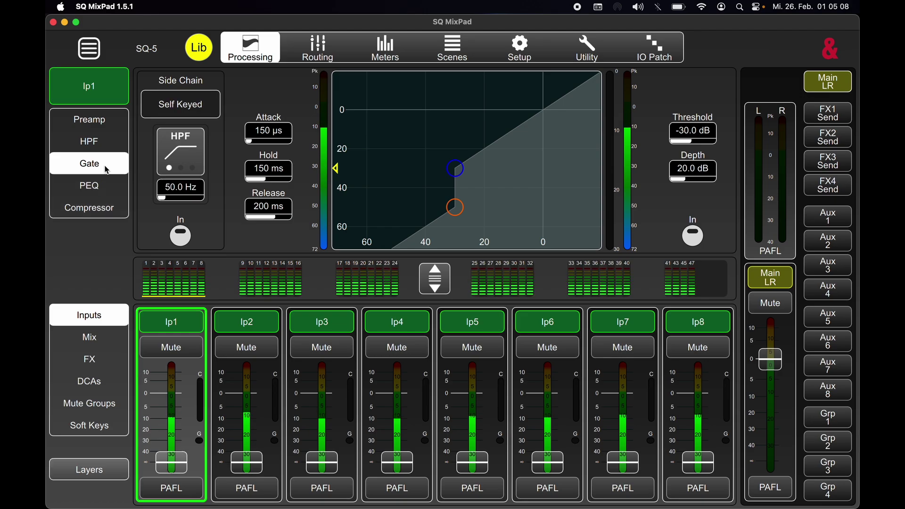
left_click(102, 185)
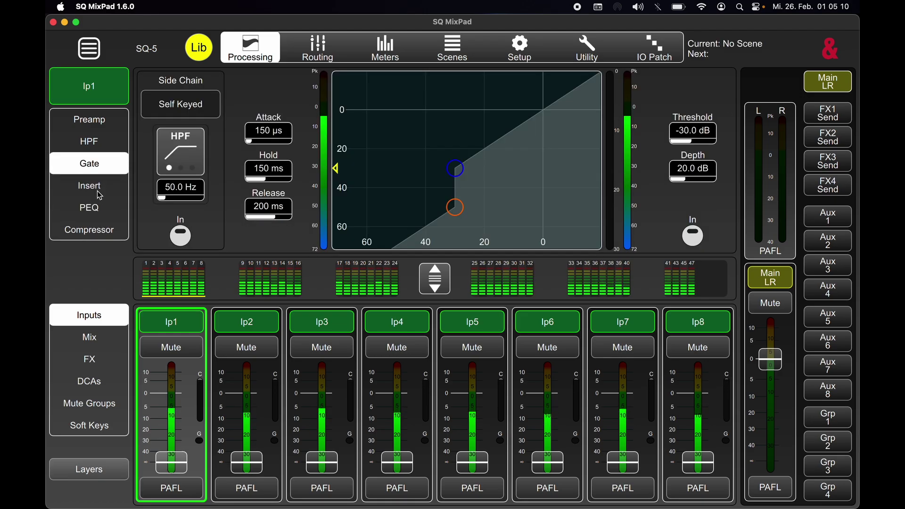
left_click(99, 191)
left_click(100, 203)
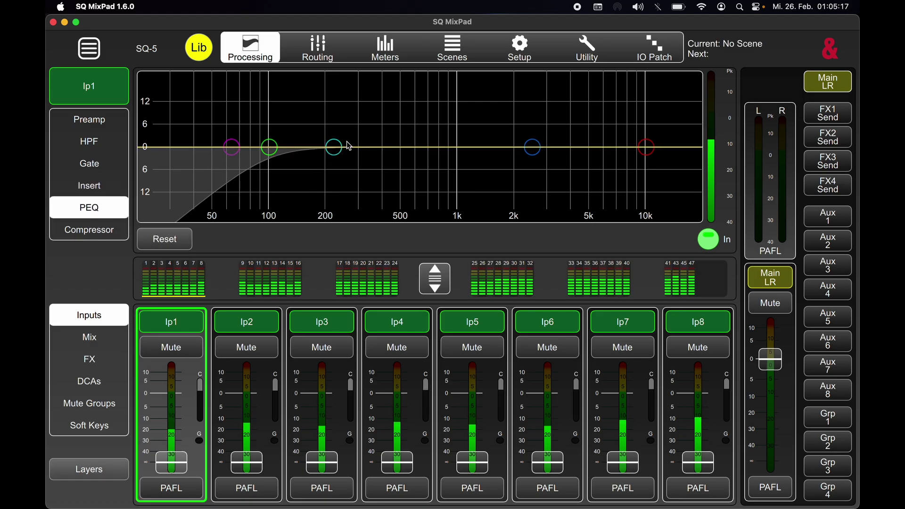
left_click(334, 148)
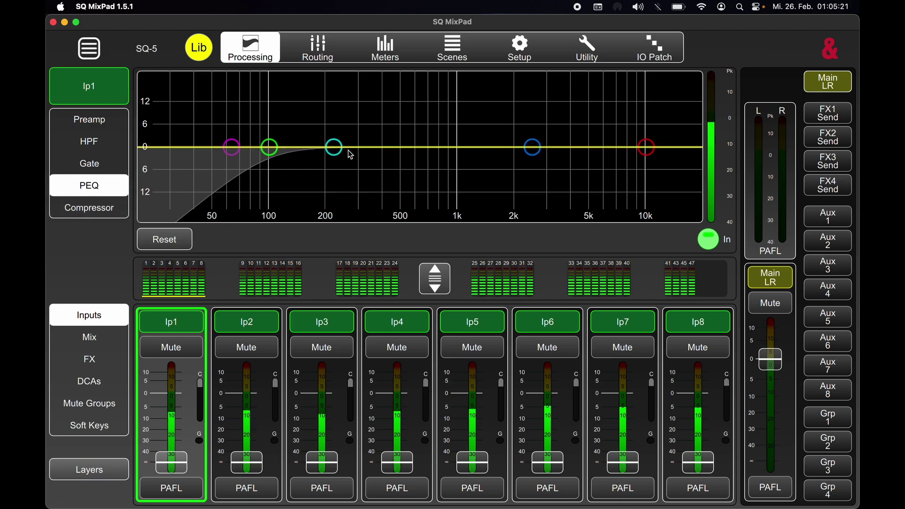
left_click(335, 149)
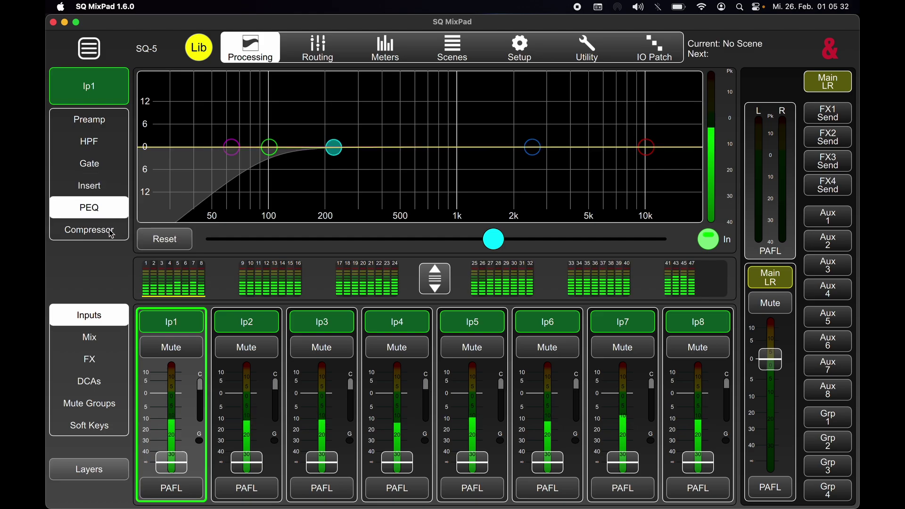
Step: Open Ip1's compressor in both versions and recall the OptTronik model from the library
left_click(112, 229)
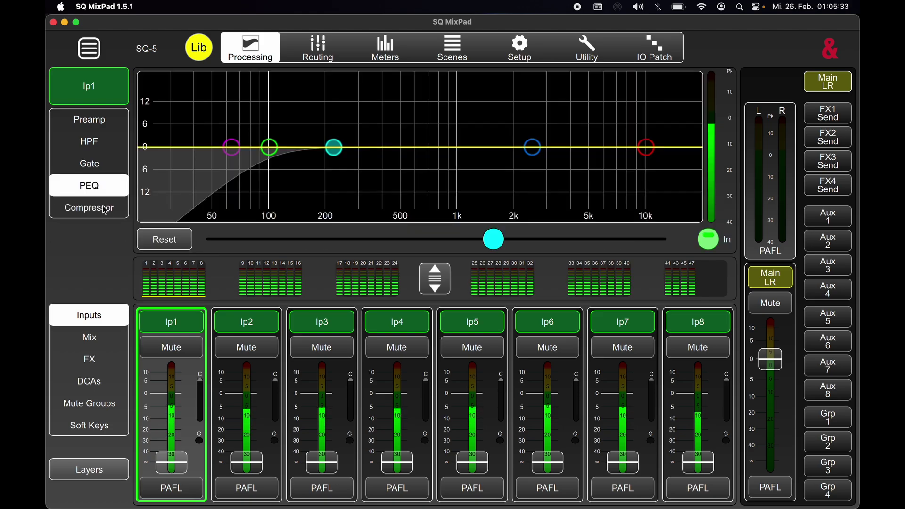
left_click(107, 209)
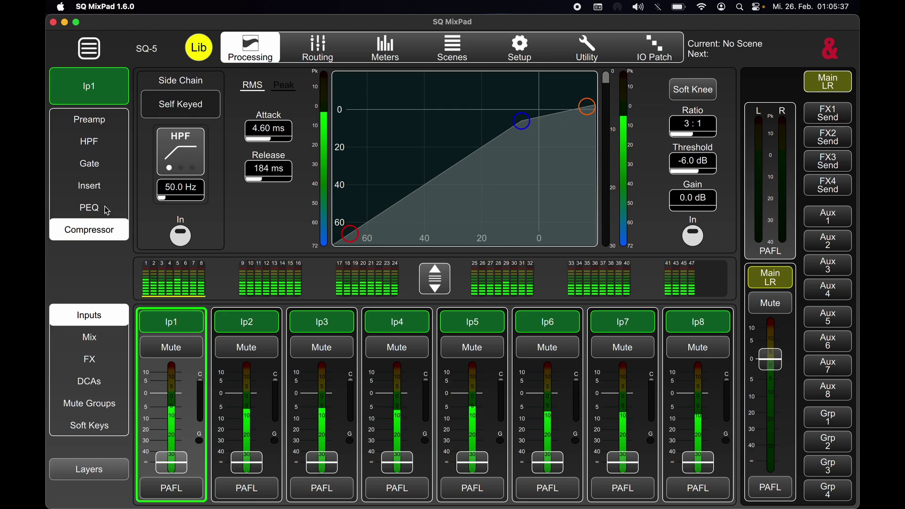
left_click(200, 47)
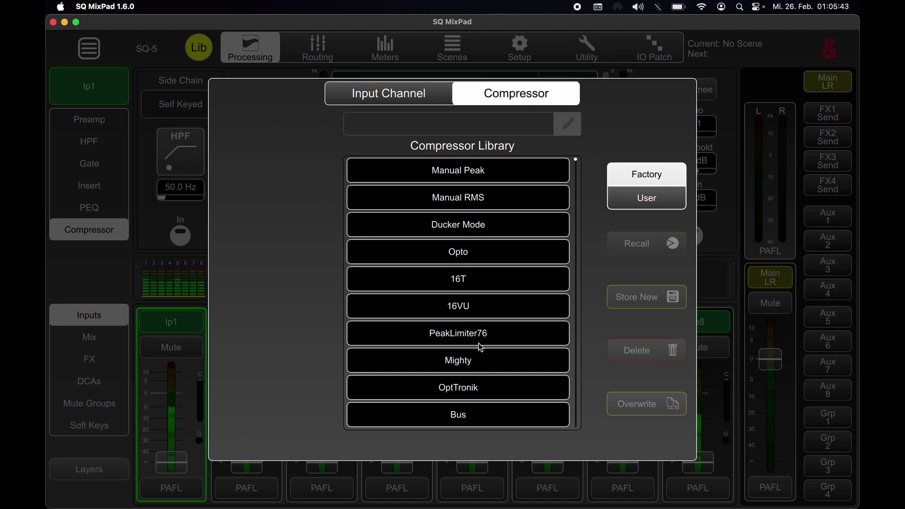
left_click(485, 397)
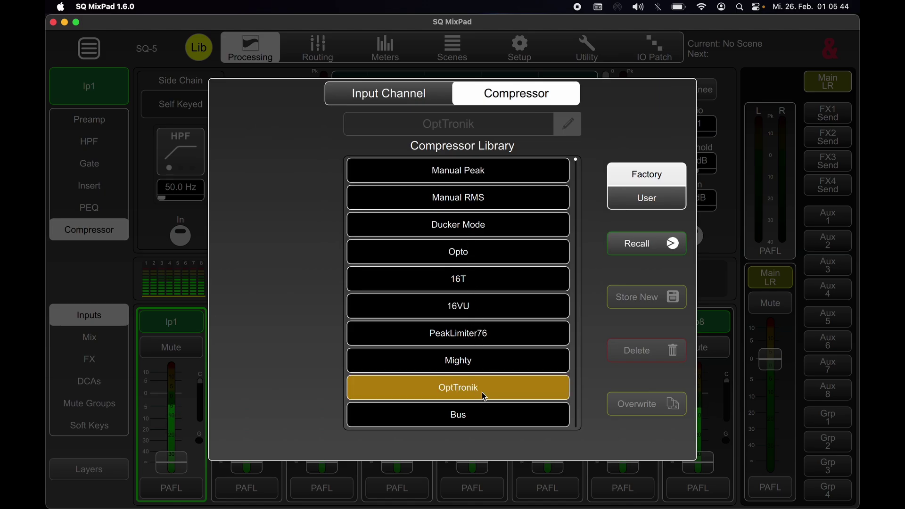
left_click(634, 247)
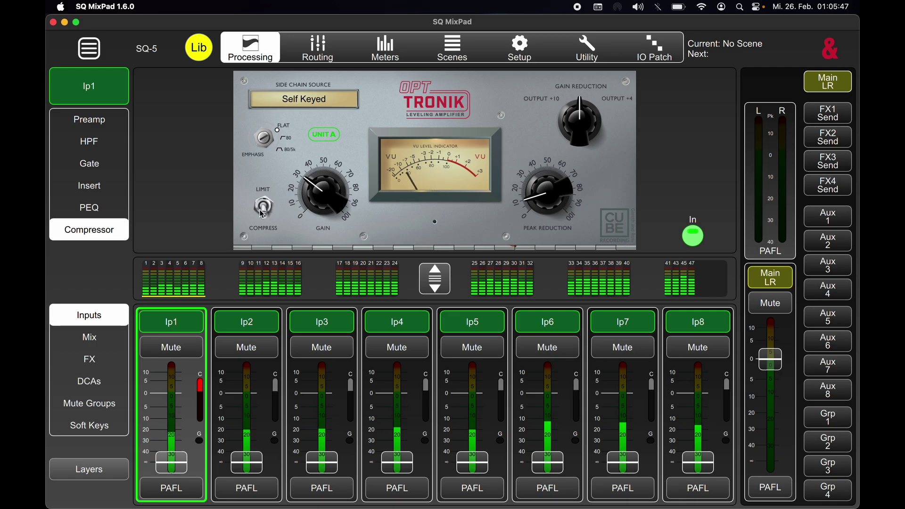
Step: Enlarge the OptTronik plug-in view, keeping the side chain source Self Keyed
left_click(332, 136)
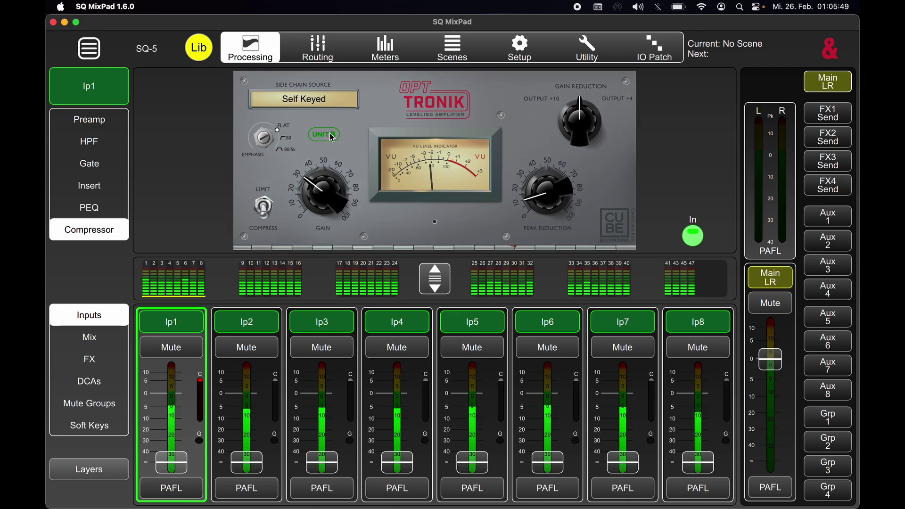
left_click(330, 134)
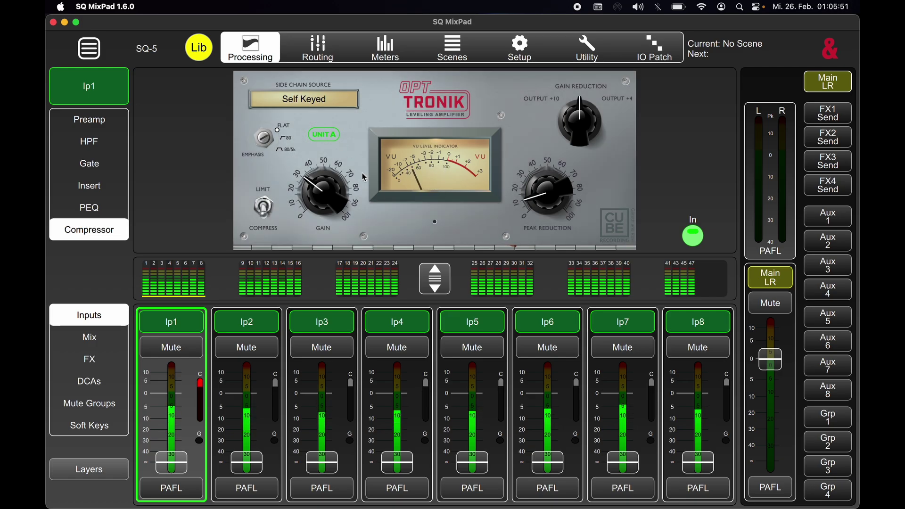
left_click(435, 278)
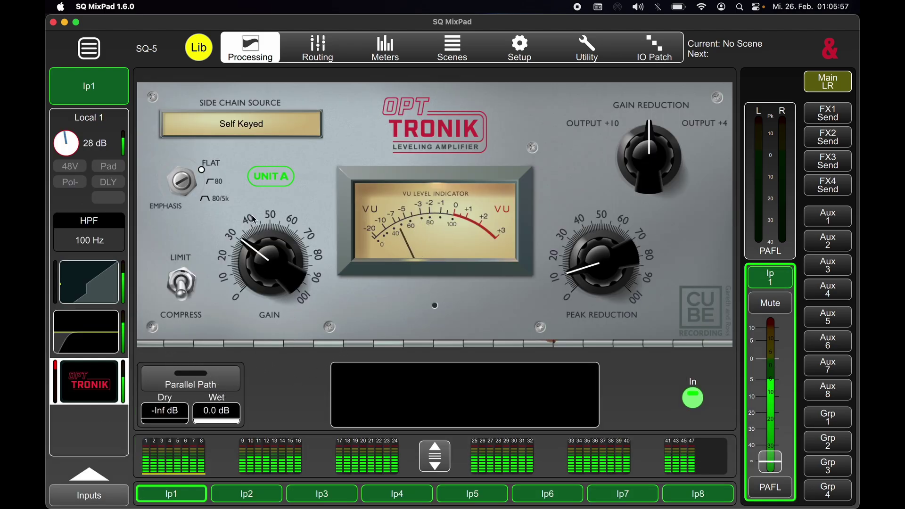
left_click(246, 121)
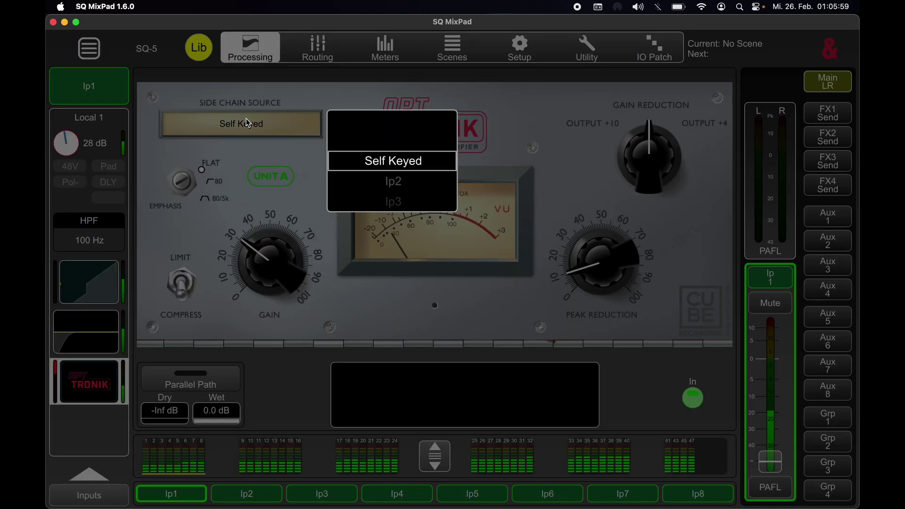
left_click(271, 161)
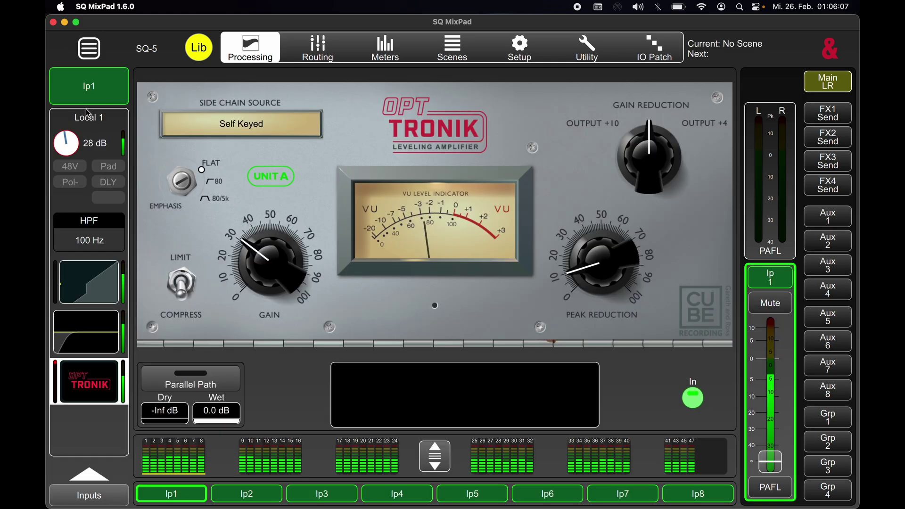
Step: Recall the Bus model from the Compressor Library onto Ip1, replacing OptTronik
left_click(201, 49)
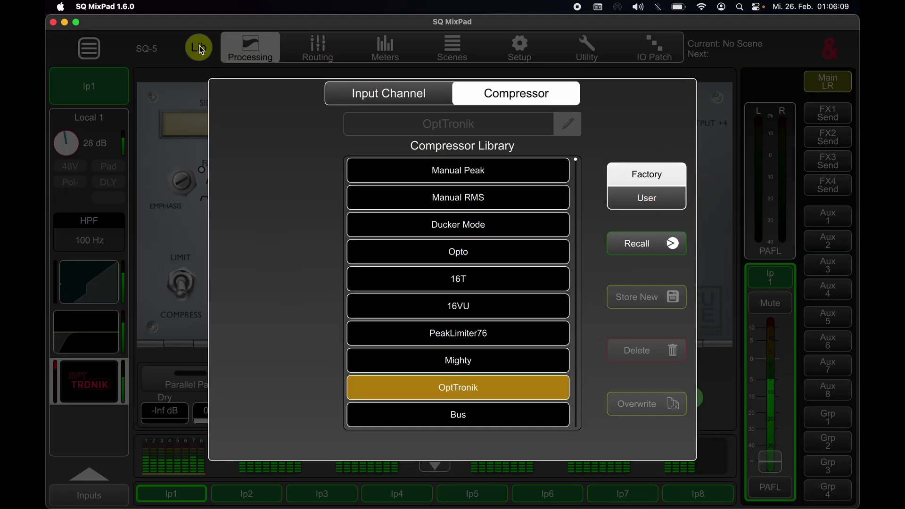
left_click(480, 422)
left_click(654, 243)
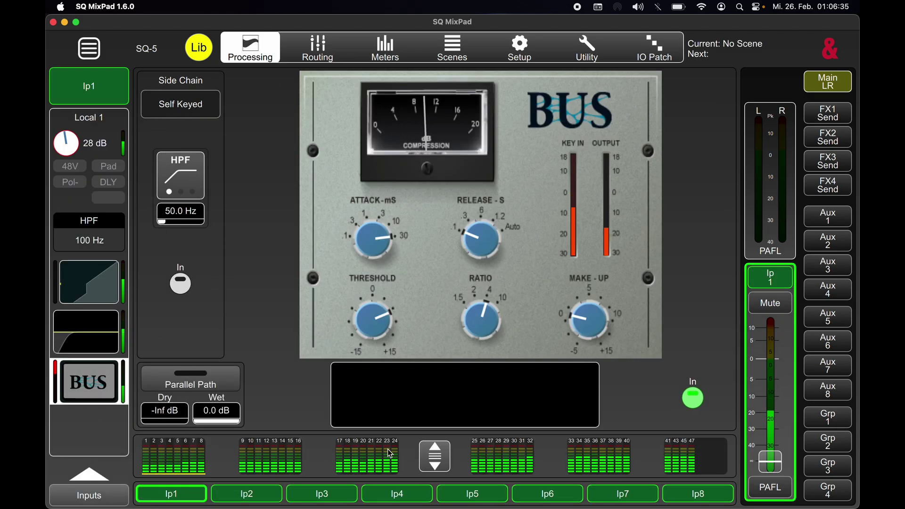
Step: Toggle the fader layout, compare Routing in both versions, then show Layer A meters Ip1–Ip16
left_click(435, 456)
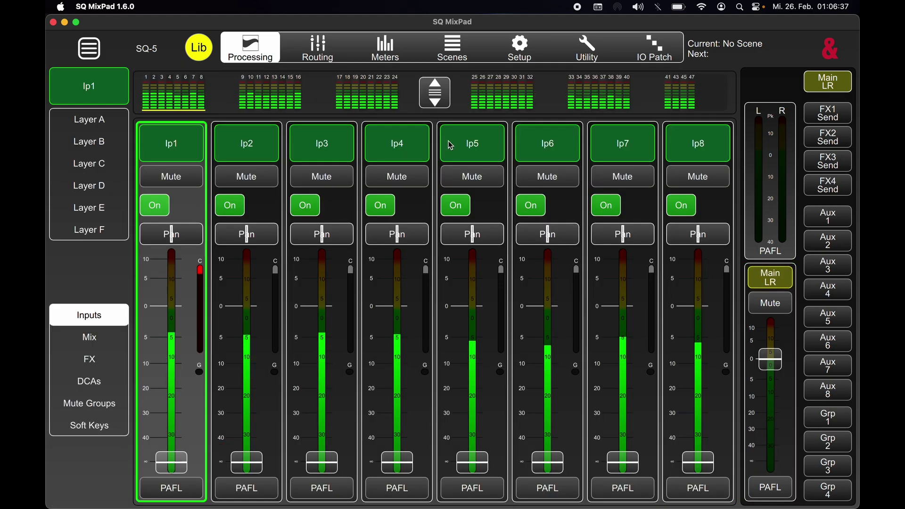
left_click(435, 92)
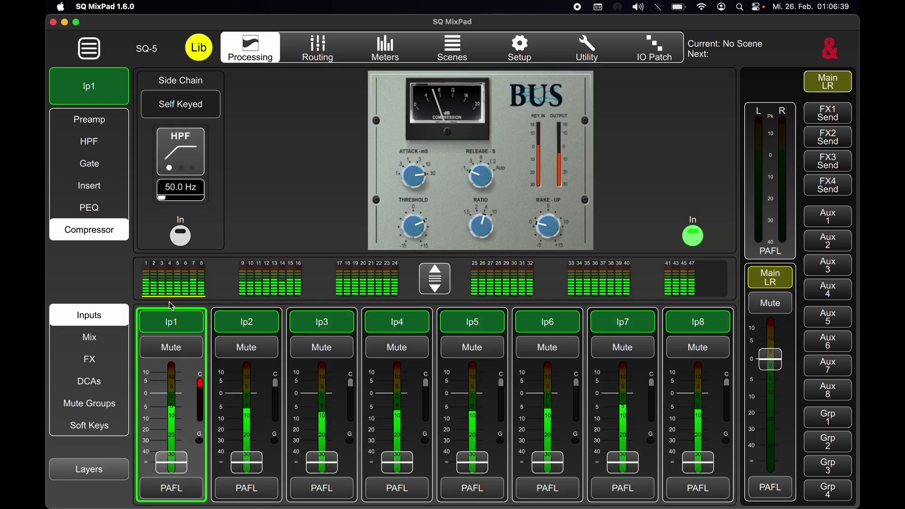
left_click(330, 56)
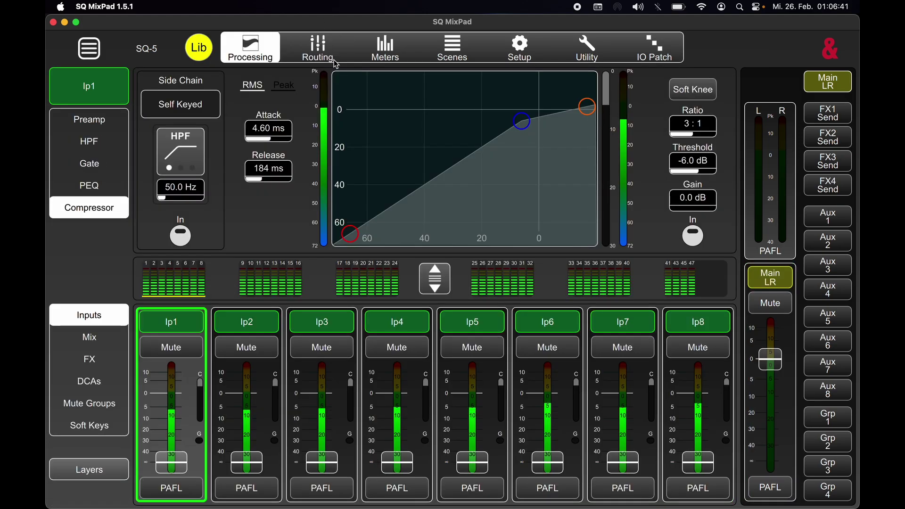
left_click(330, 53)
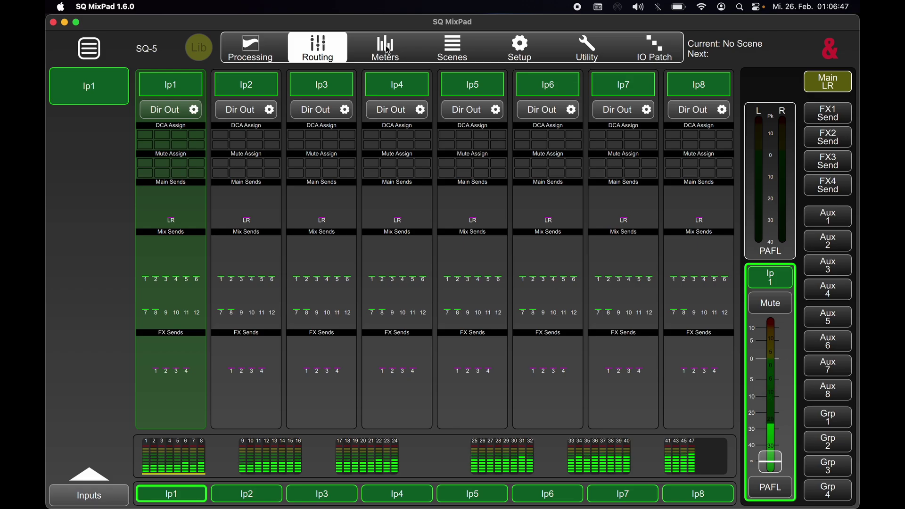
left_click(386, 48)
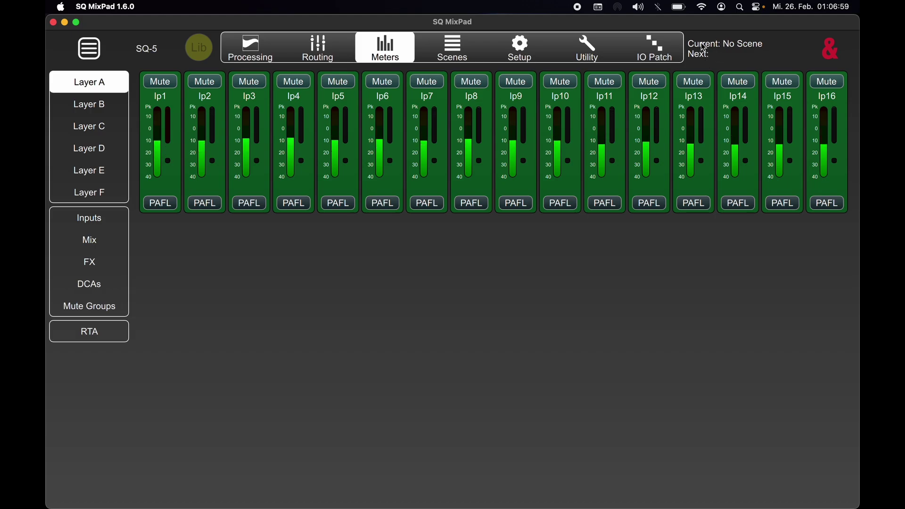
Step: Compare the Scene Manager in 1.5.1 and 1.6.0, then switch to the reference guide PDF
left_click(457, 48)
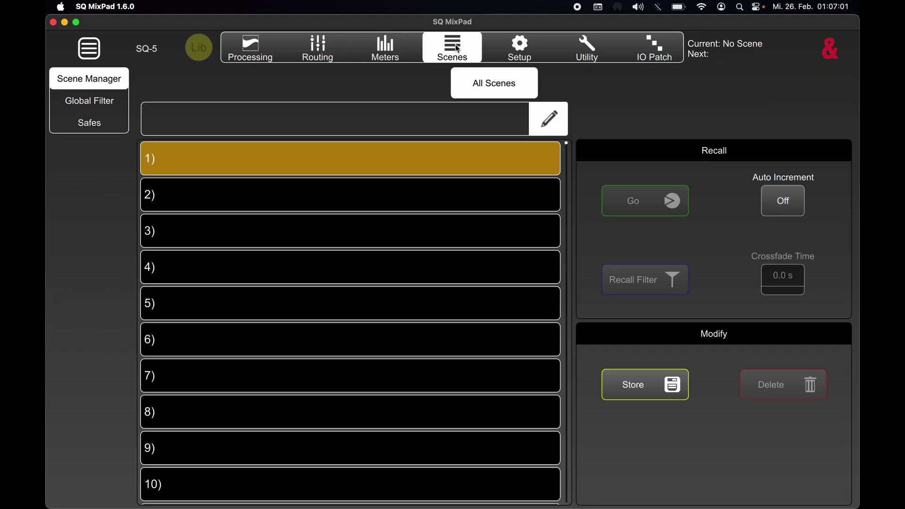
key("super+Tab")
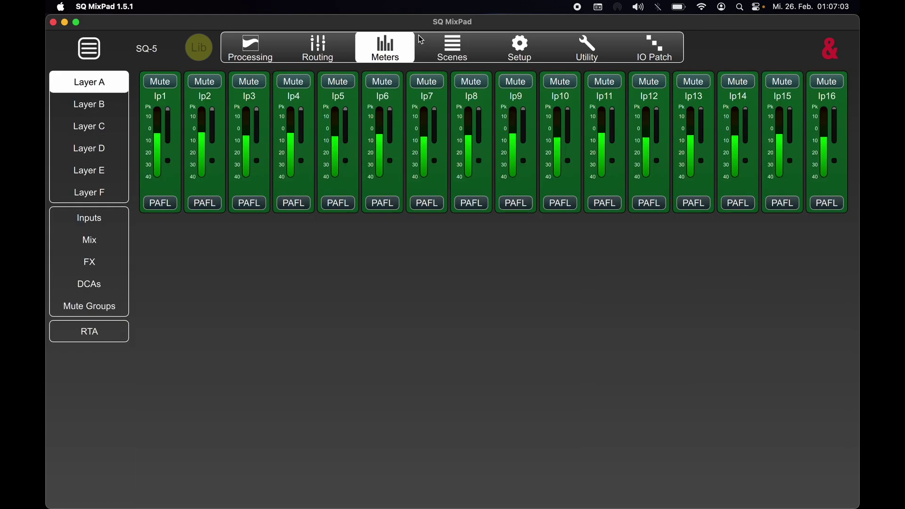
left_click(454, 43)
key("super+Tab")
key("super+Tab")
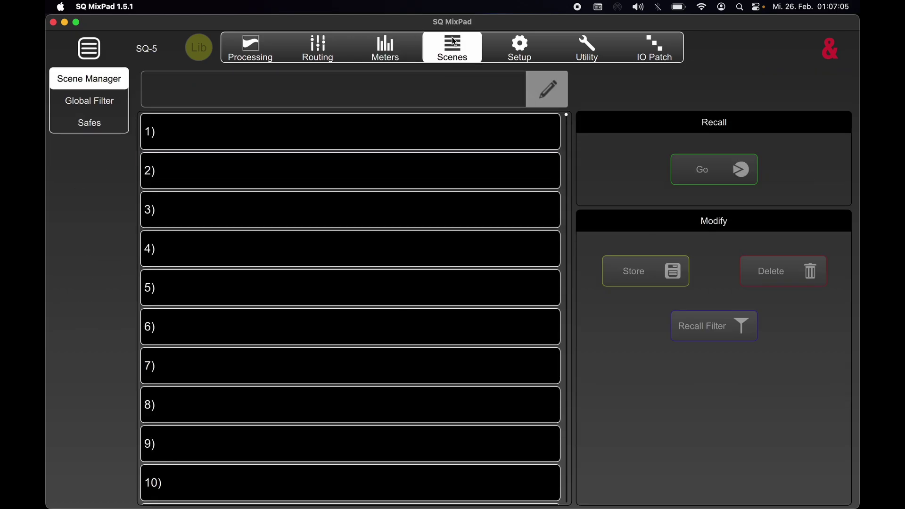
key("super+Tab")
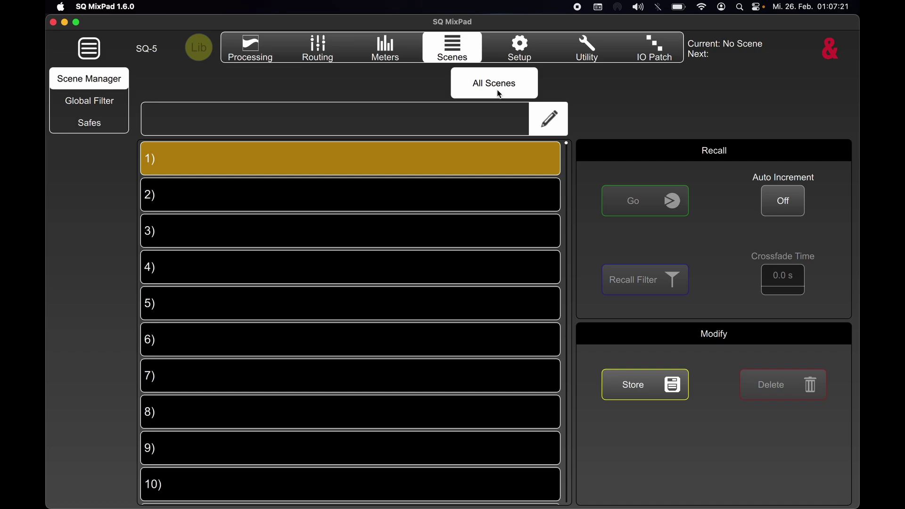
key("super+Tab")
key("super+Tab")
key("super+Tab")
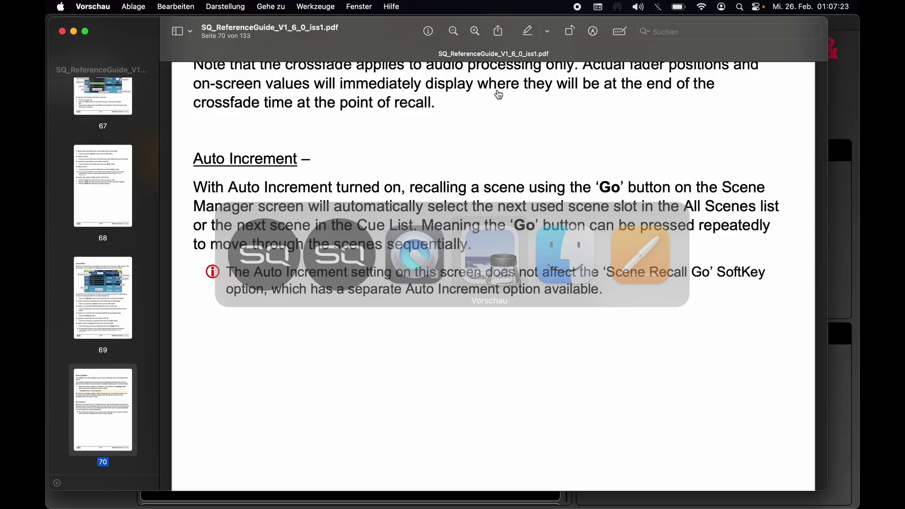
Step: Read page 69 'Cue List Mode' in the guide against the 1.6.0 Scene Manager, ending in MixPad
scroll(497, 90, "up", 4)
scroll(497, 90, "up", 15)
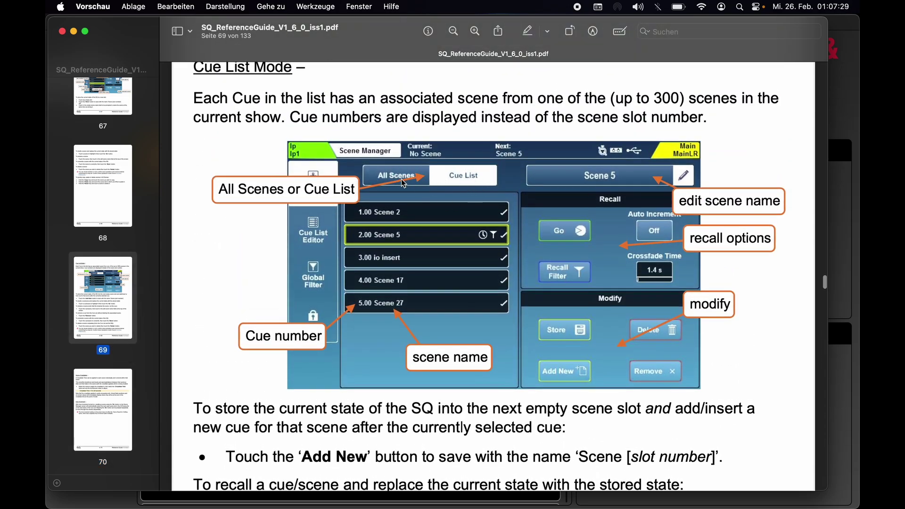
key("super+Tab")
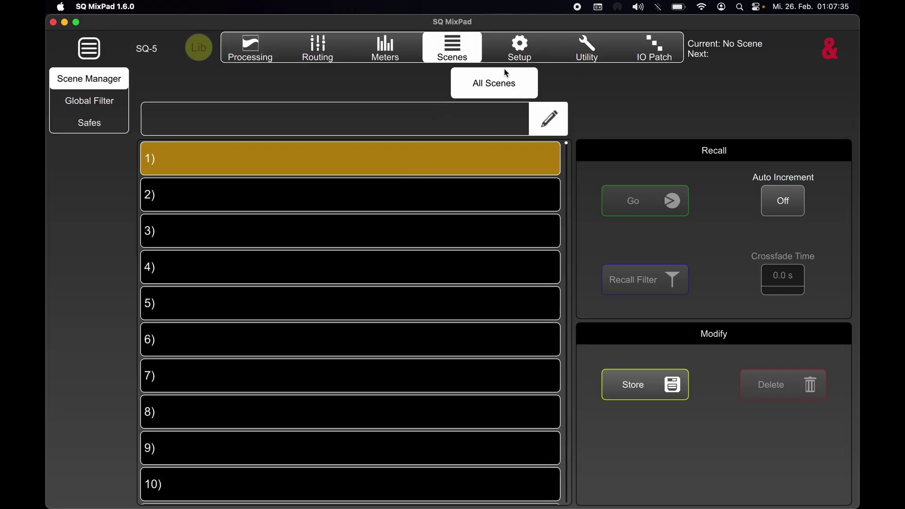
key("super+Tab")
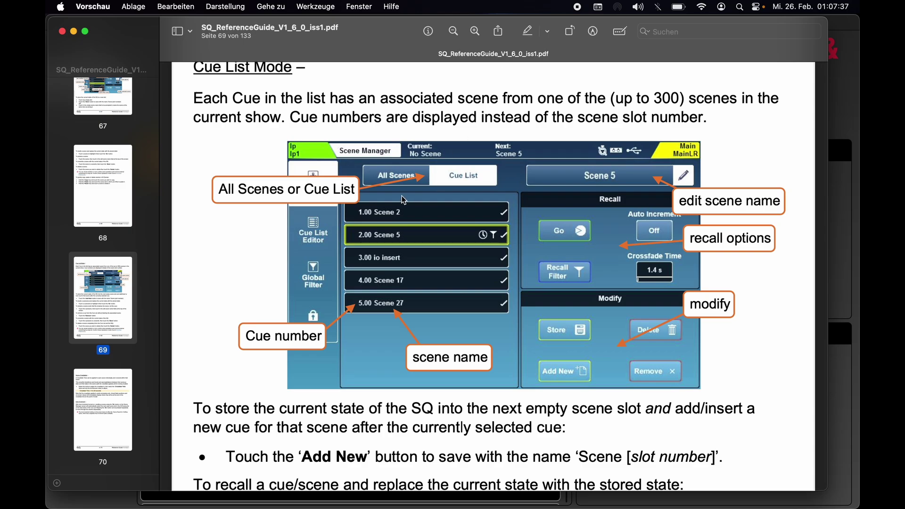
scroll(407, 191, "up", 2)
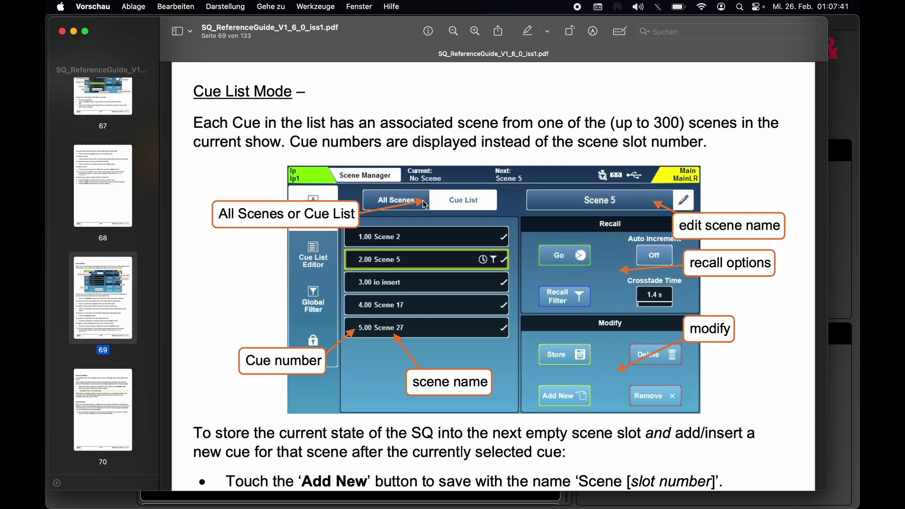
key("super+Tab")
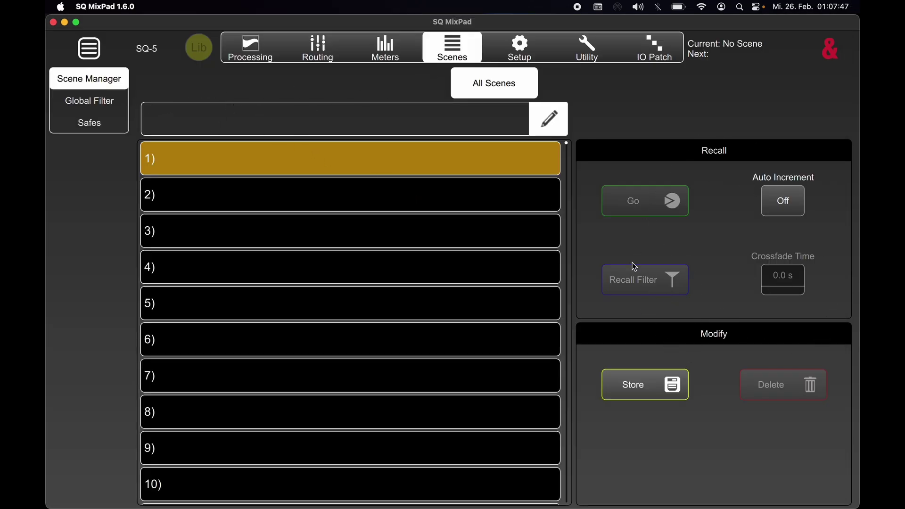
key("super+Tab")
key("super+Tab")
key("super+Tab")
key("super+Tab")
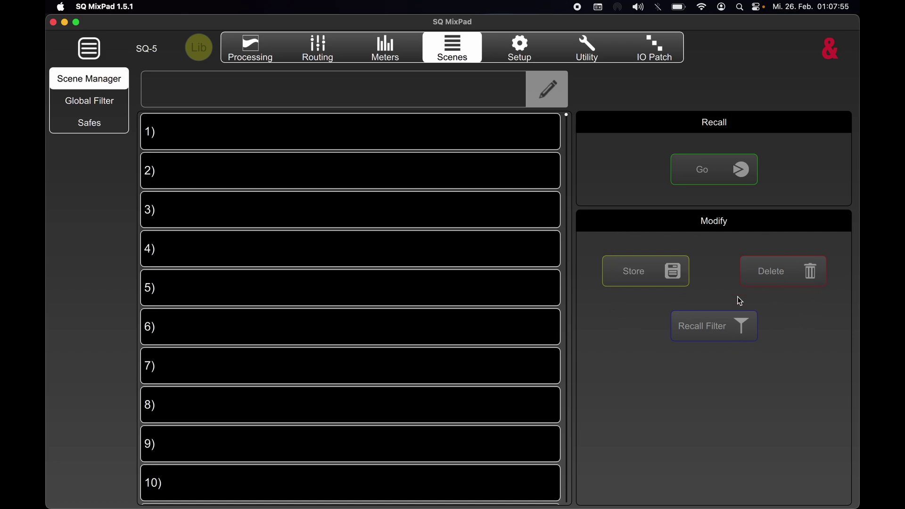
key("super+Tab")
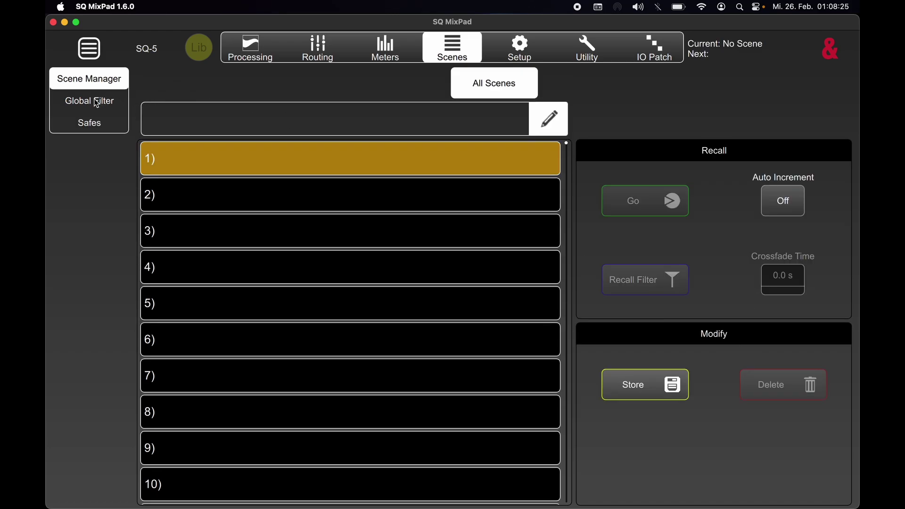
Step: Compare the Global Filter Input/FX, Mix and Other options in both versions
left_click(95, 102)
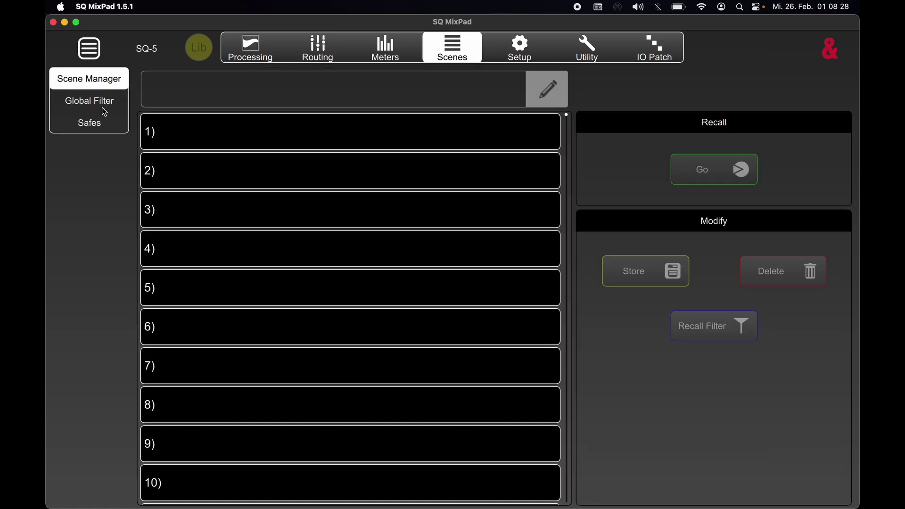
left_click(103, 109)
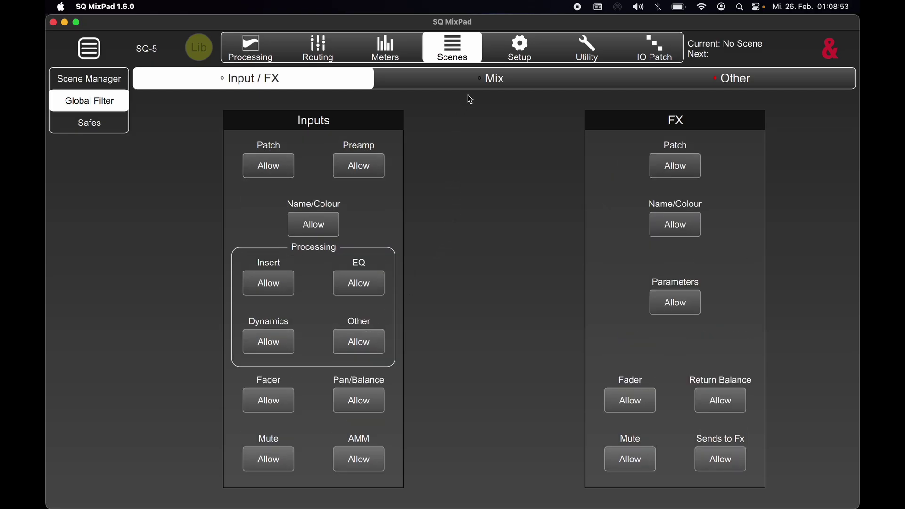
left_click(487, 71)
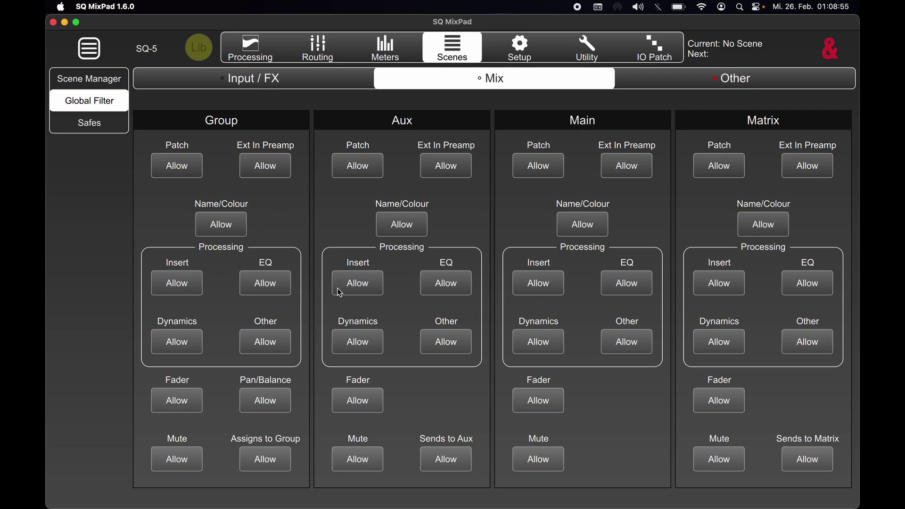
left_click(760, 83)
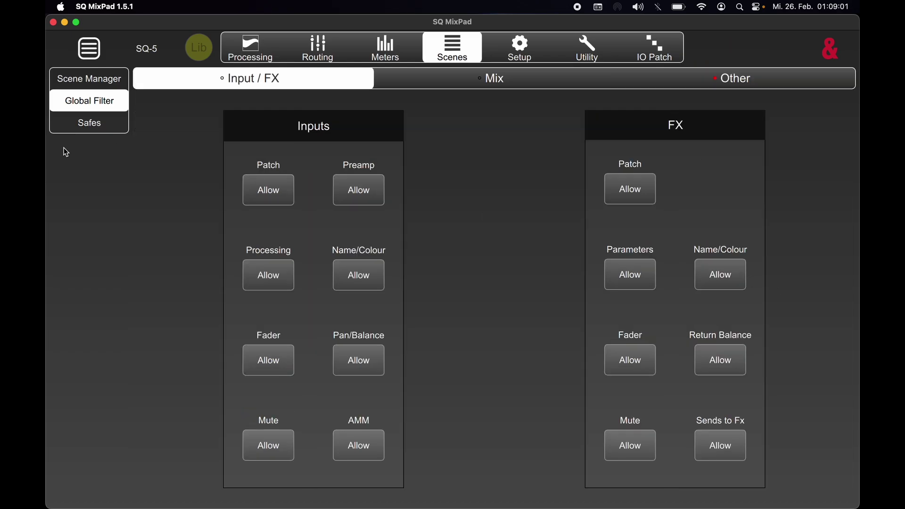
Step: Show the Other tab of the scene Global Filter
left_click(753, 81)
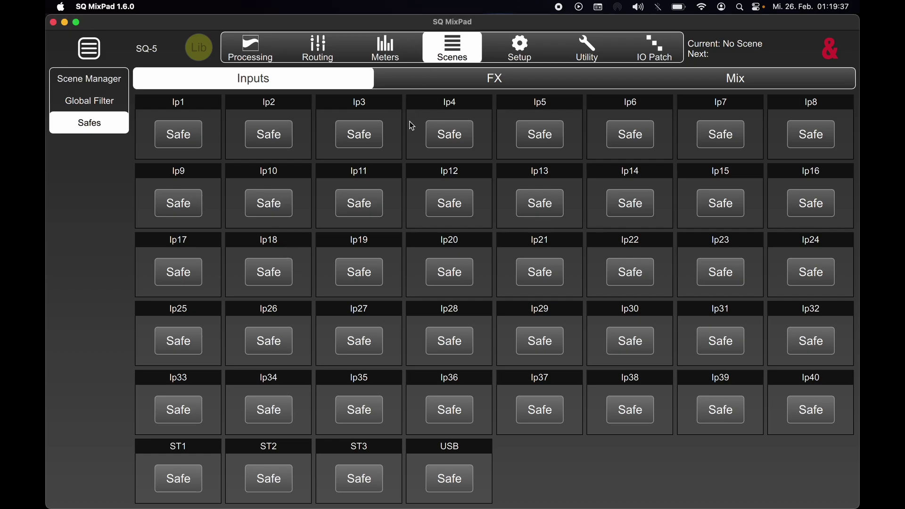
Step: Bring MixPad 1.5.1 forward and view its FX safes page
key("super+Tab")
key("super+Tab")
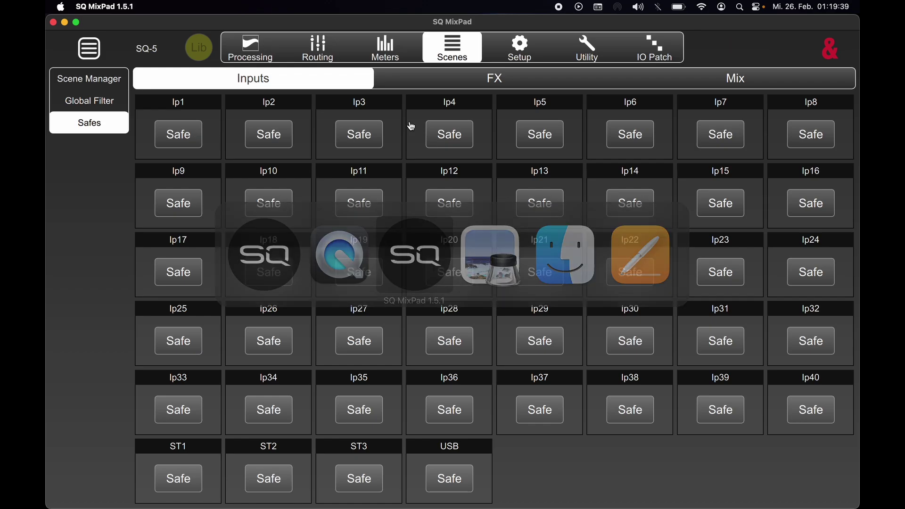
key("super+Tab")
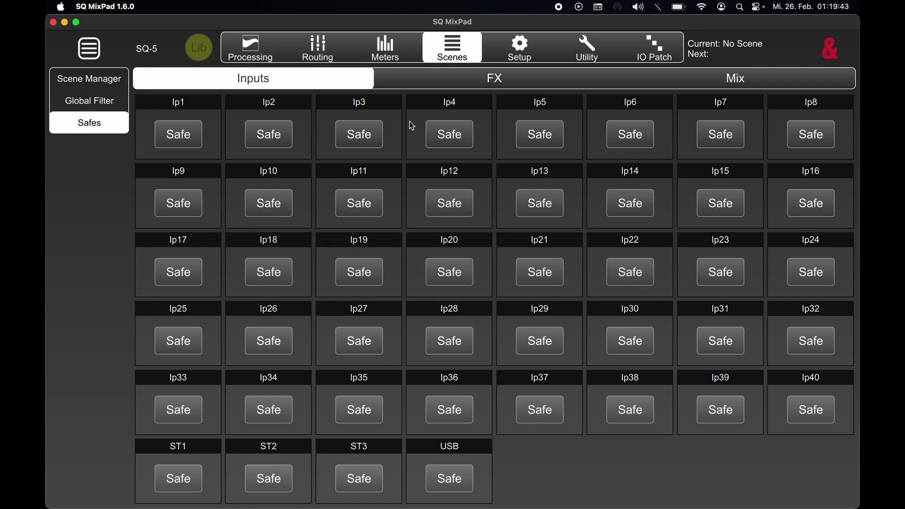
left_click(417, 75)
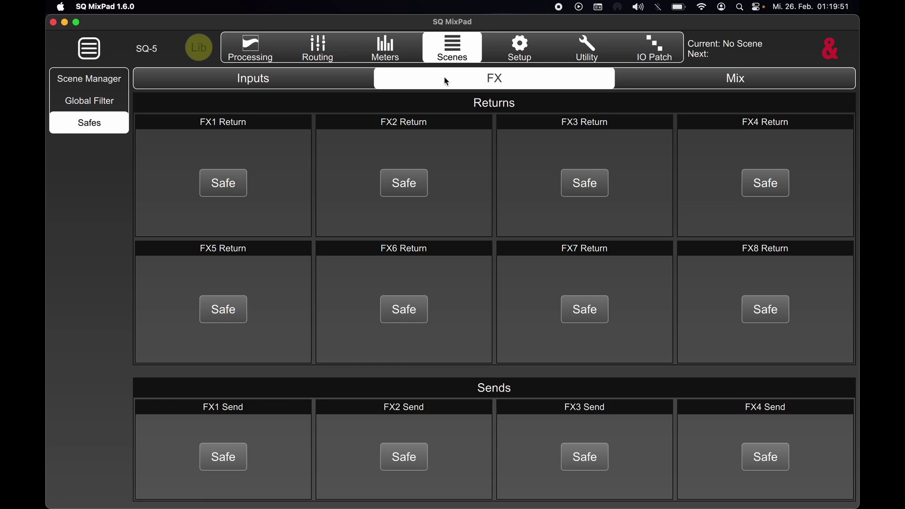
Step: Compare the Mix safes (Grp1–4, Aux1–8, MainLR, MTX1–3) in 1.5.1 and 1.6.0
left_click(652, 86)
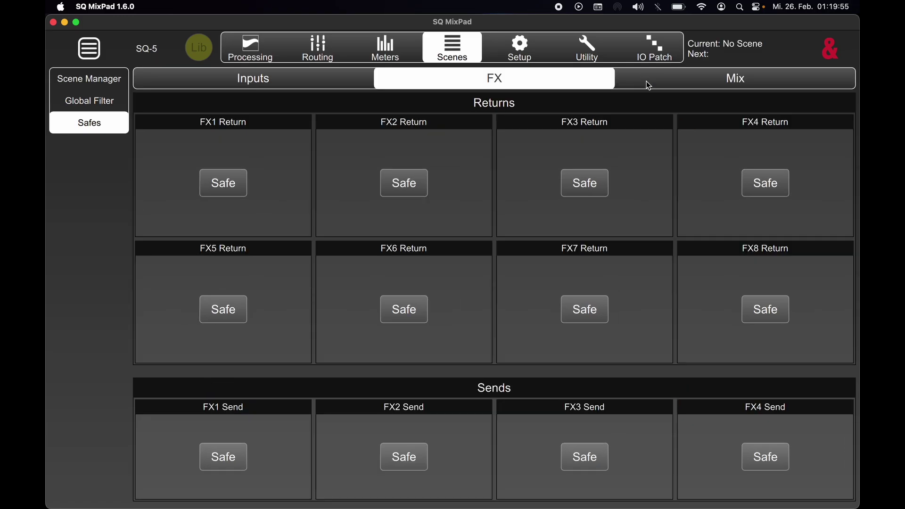
left_click(646, 81)
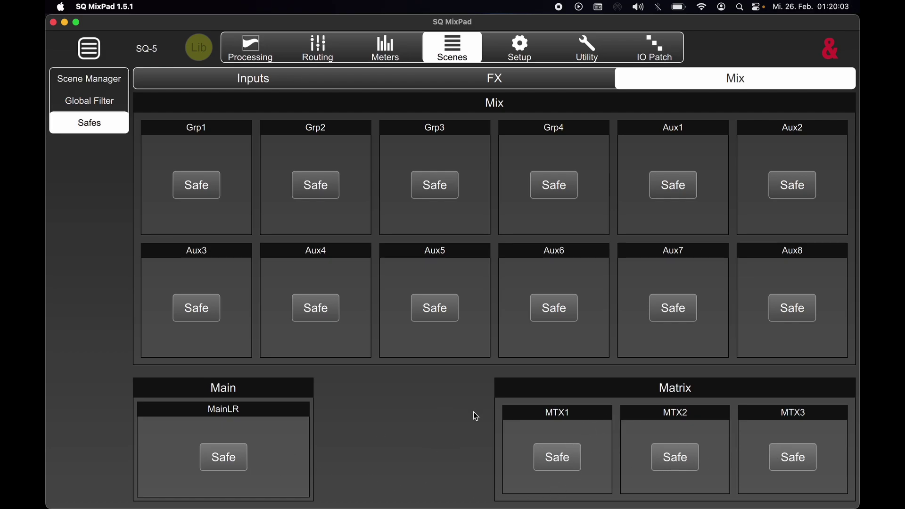
key("super+Tab")
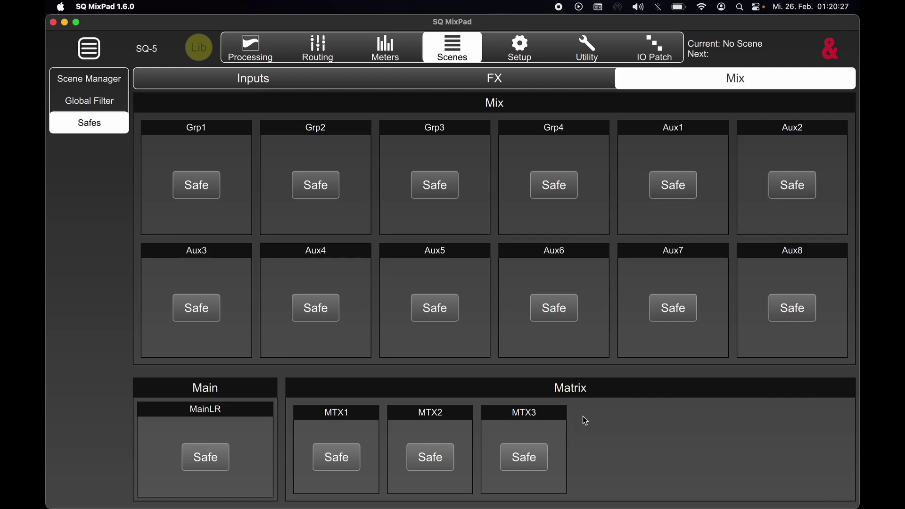
key("super+Tab")
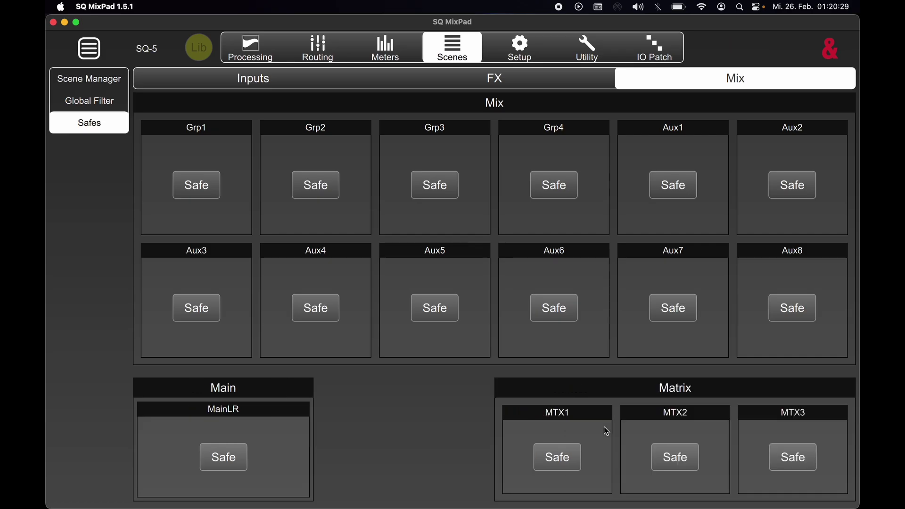
Step: Open Setup strip assignment and compare the Mix strip assignments in both versions
left_click(521, 56)
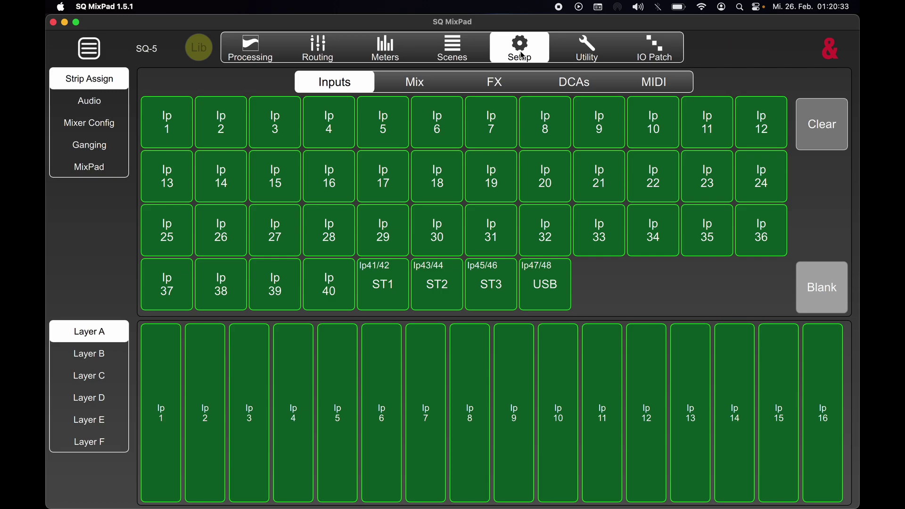
key("super+Tab")
left_click(421, 83)
key("super+Tab")
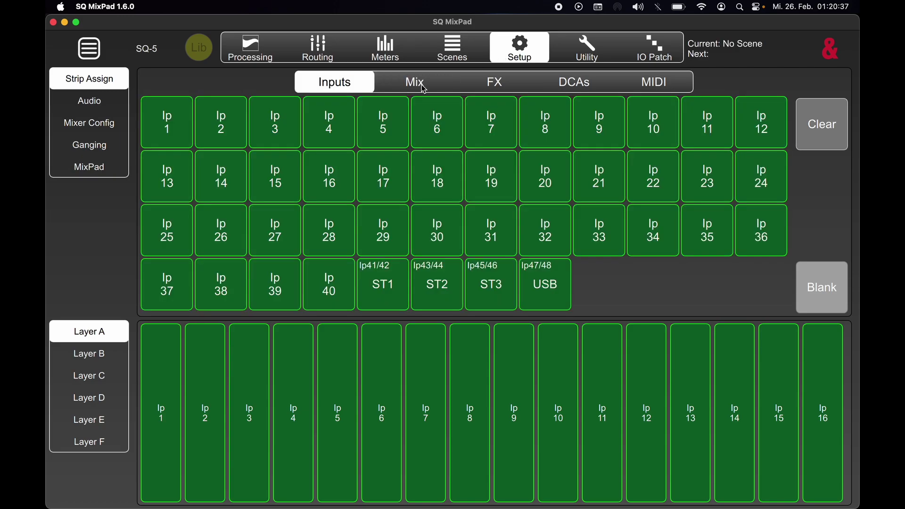
left_click(423, 87)
key("super+Tab")
key("super+Tab")
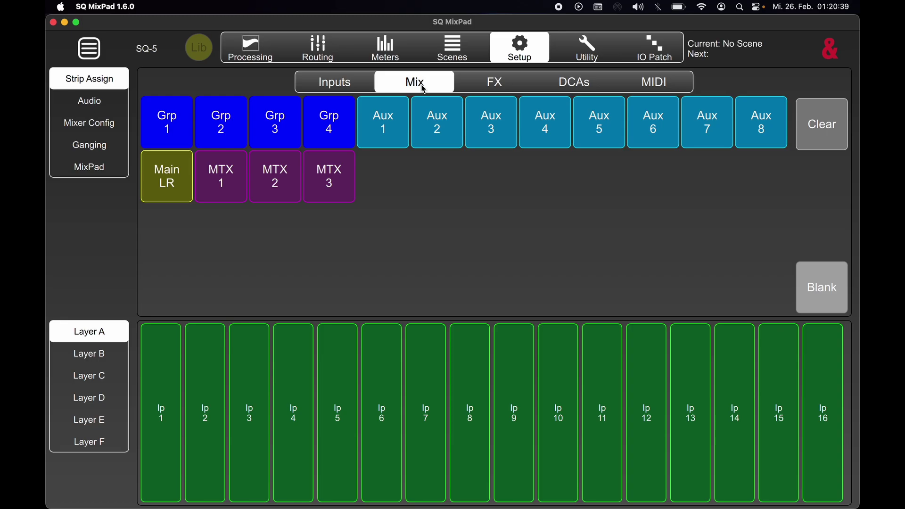
Step: Compare the FX and DCA strip assignments across 1.5.1 and 1.6.0
key("super+Tab")
left_click(498, 80)
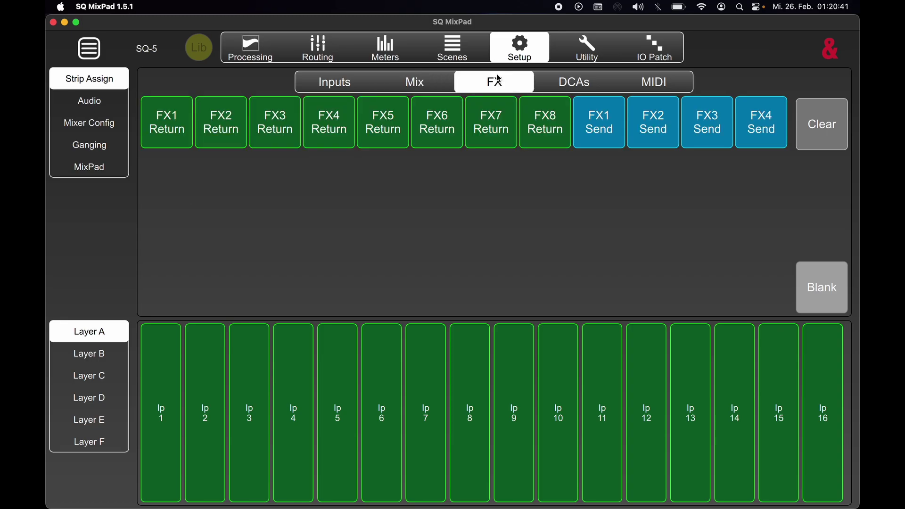
key("super+Tab")
left_click(498, 80)
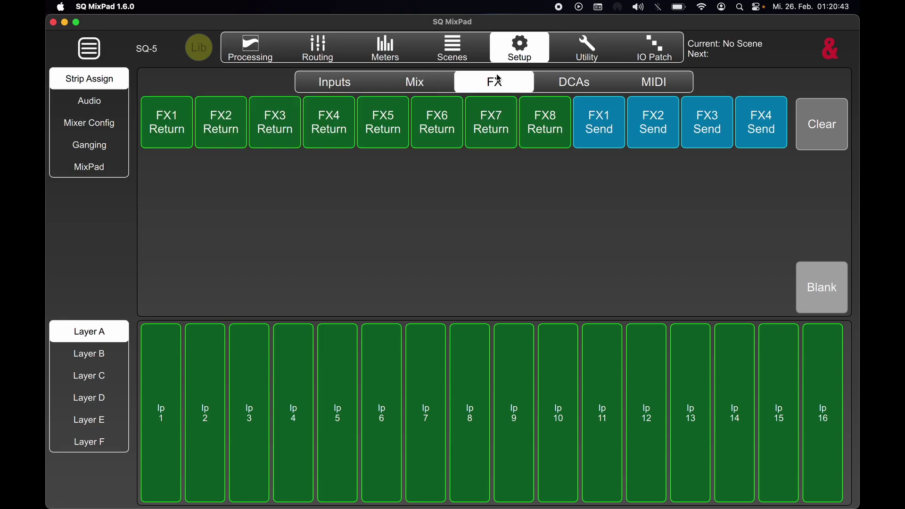
key("super+Tab")
key("super+Tab")
key("super+Tab")
left_click(561, 81)
Step: Compare the MIDI strip assignments in both versions
key("super+Tab")
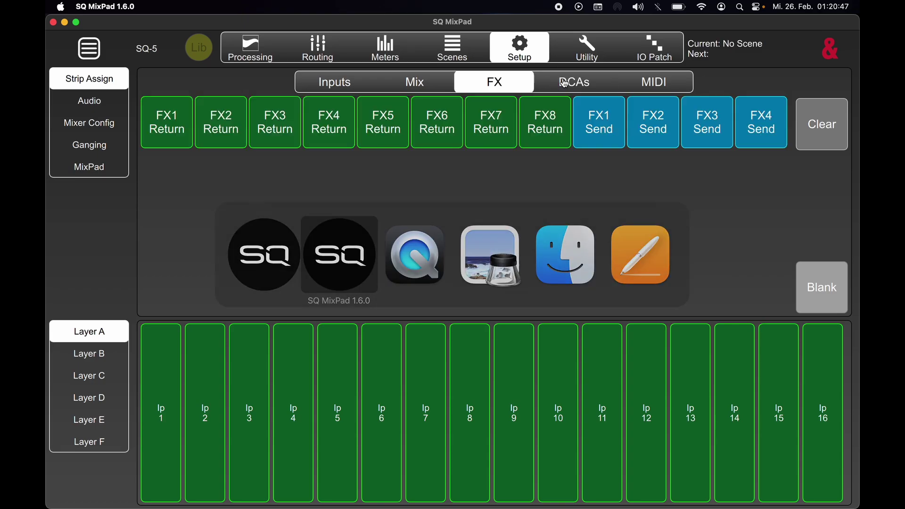
left_click(565, 83)
key("super+Tab")
key("super+Tab")
key("super+Tab")
left_click(656, 86)
Step: Open Audio setup on the PAFL page: Additive off, Output AFL on, 0 dB
key("super+Tab")
left_click(657, 85)
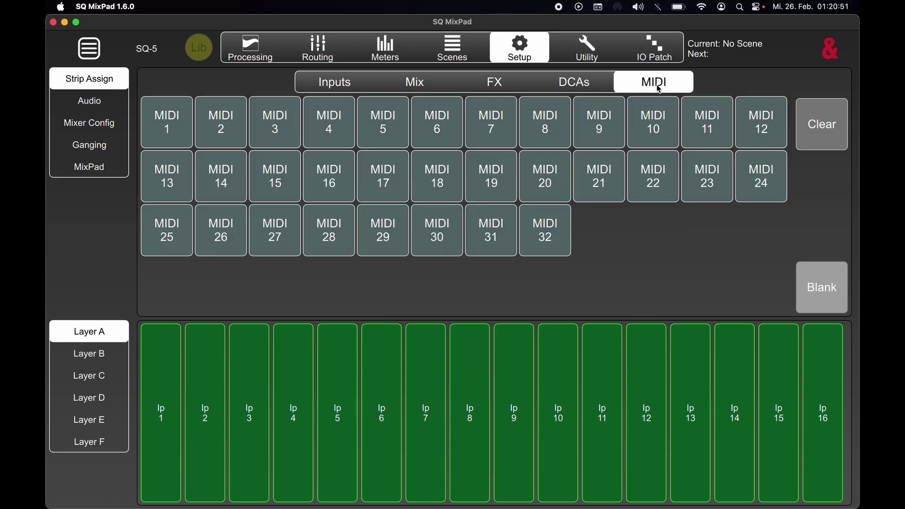
key("super+Tab")
key("super+Tab")
key("super+Tab")
left_click(120, 102)
Step: In 1.6.0's Audio Digital I/O settings, switch USB Sample Rate from 96 kHz to 48 kHz
key("super+Tab")
left_click(119, 104)
key("super+Tab")
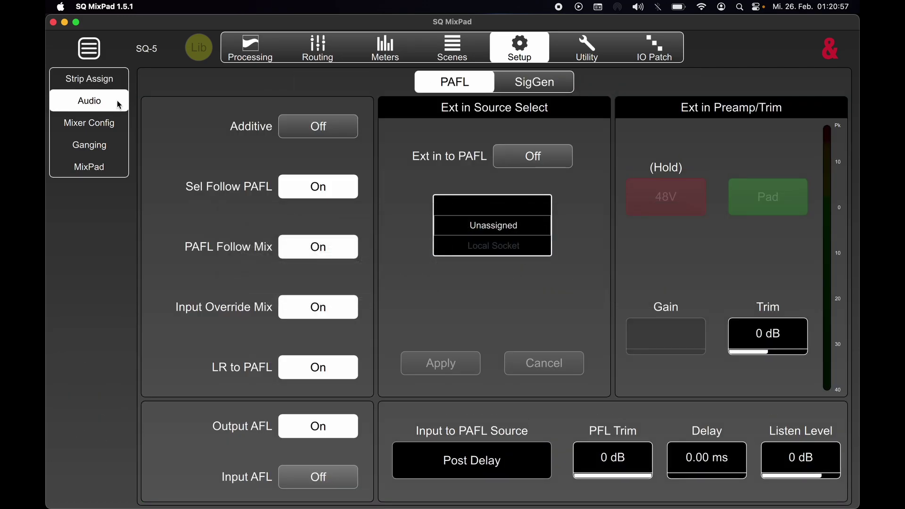
key("super+Tab")
key("super+Tab")
key("super+Tab")
key("super+Tab")
key("super+Tab")
left_click(579, 87)
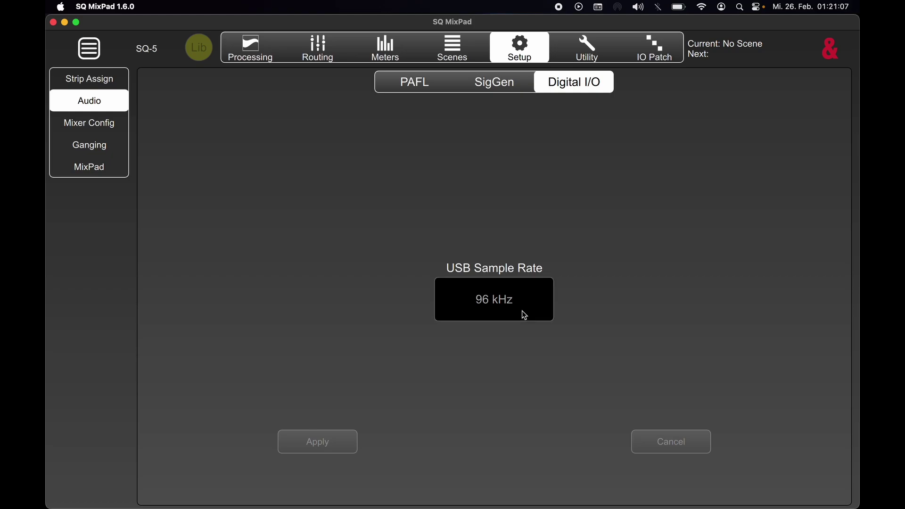
left_click(522, 310)
left_click(476, 357)
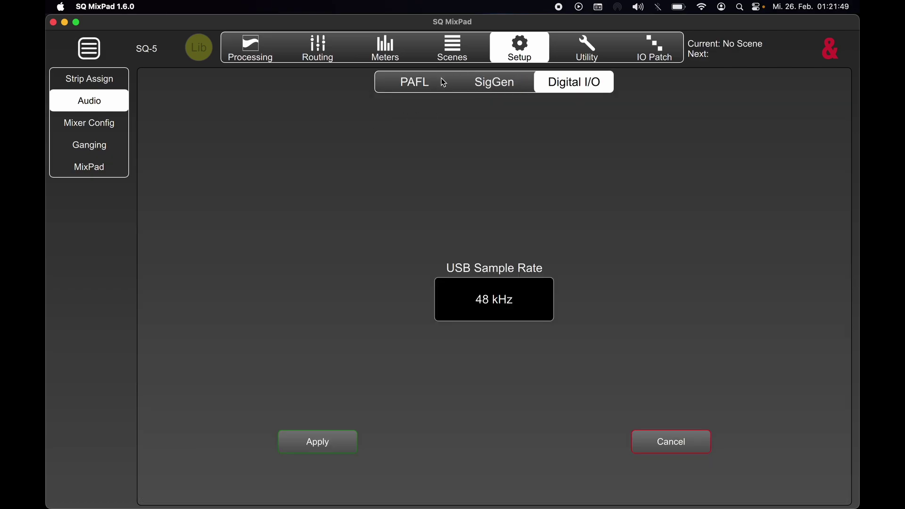
Step: Review PAFL settings, then show Mixer Config Input Stereo pairs in both versions
left_click(438, 83)
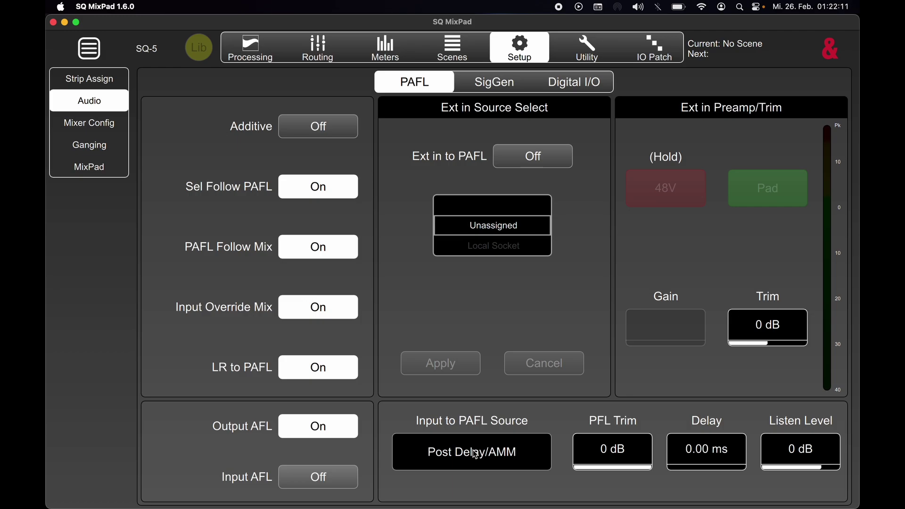
left_click(109, 123)
key("super+Tab")
left_click(110, 124)
Step: Show the Mix Stereo configuration page in both versions
key("super+Tab")
key("super+Tab")
key("super+Tab")
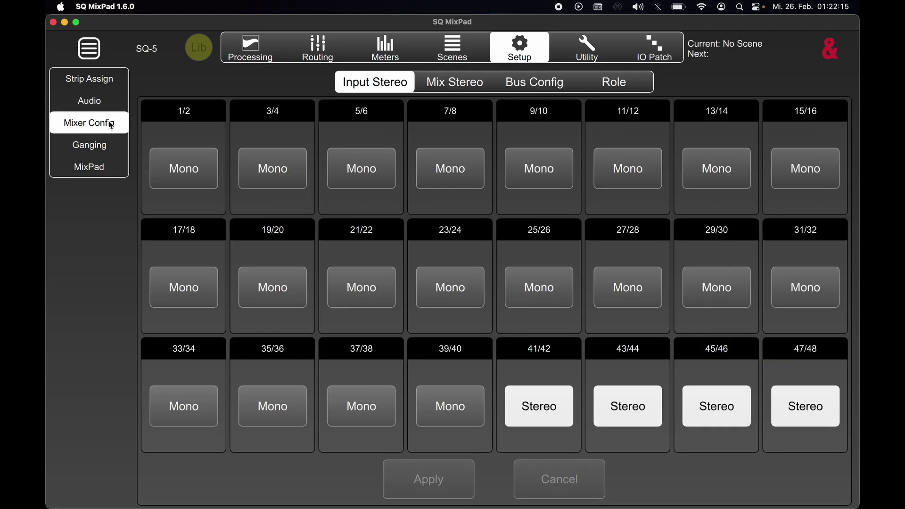
left_click(459, 83)
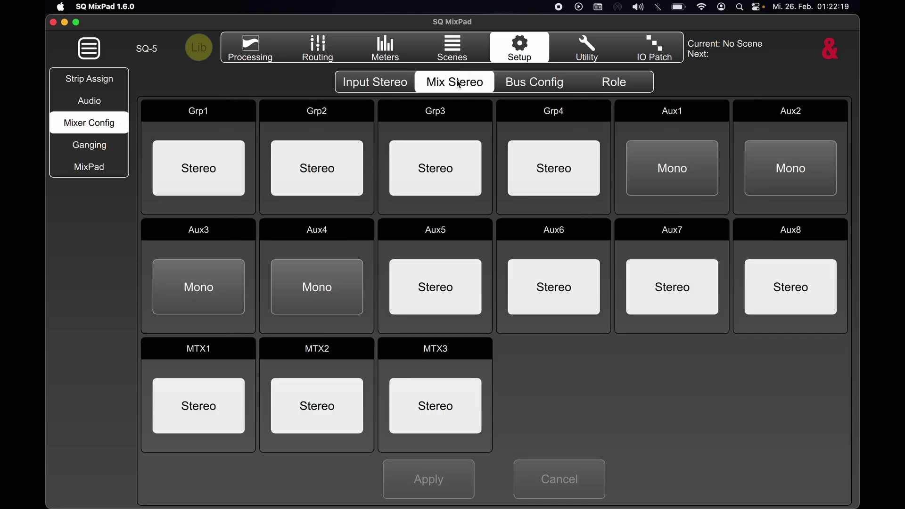
key("super+Tab")
left_click(459, 84)
key("super+Tab")
Step: In 1.6.0, set MTX1, MTX2 and MTX3 to mono and apply
left_click(224, 403)
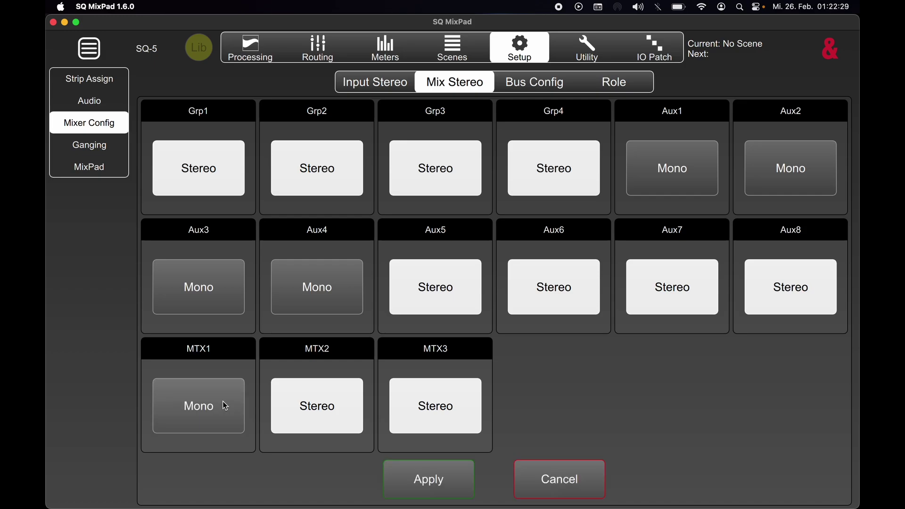
left_click(352, 403)
left_click(439, 406)
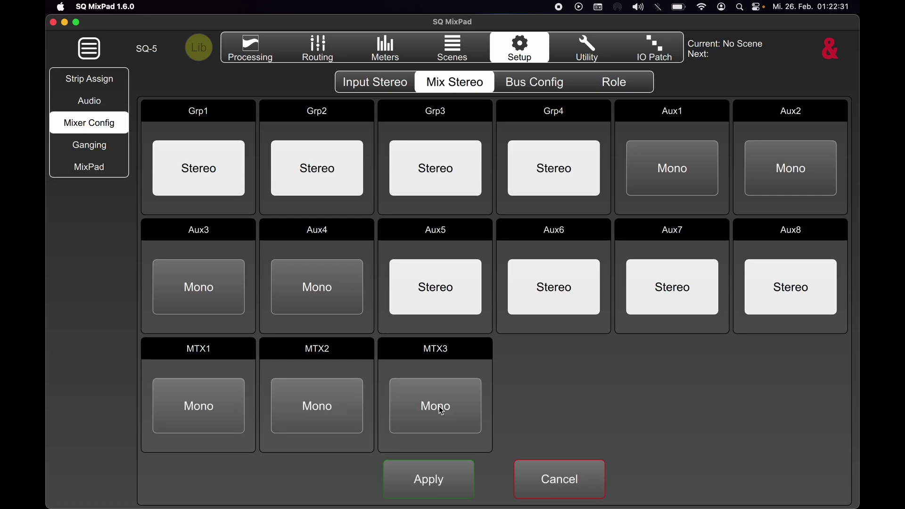
left_click(440, 480)
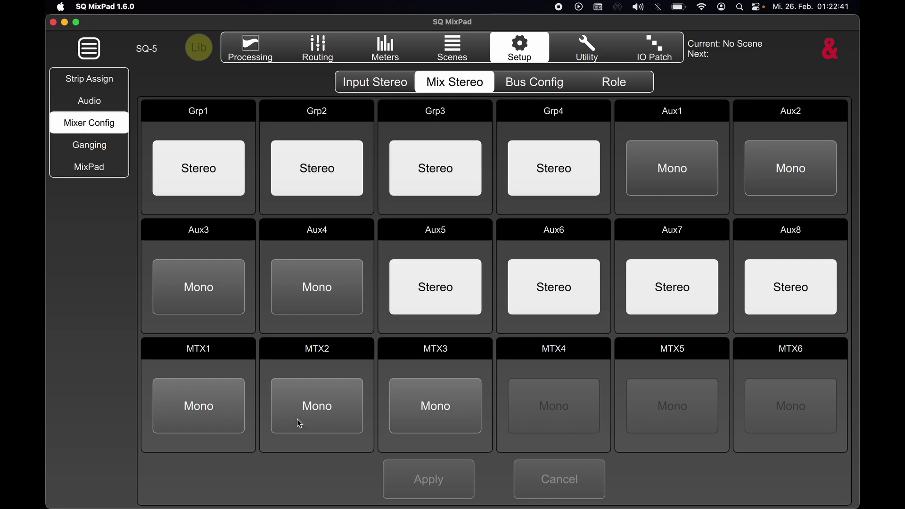
Step: Toggle MTX3 back to stereo and then mono again, applying each change
left_click(426, 399)
left_click(444, 478)
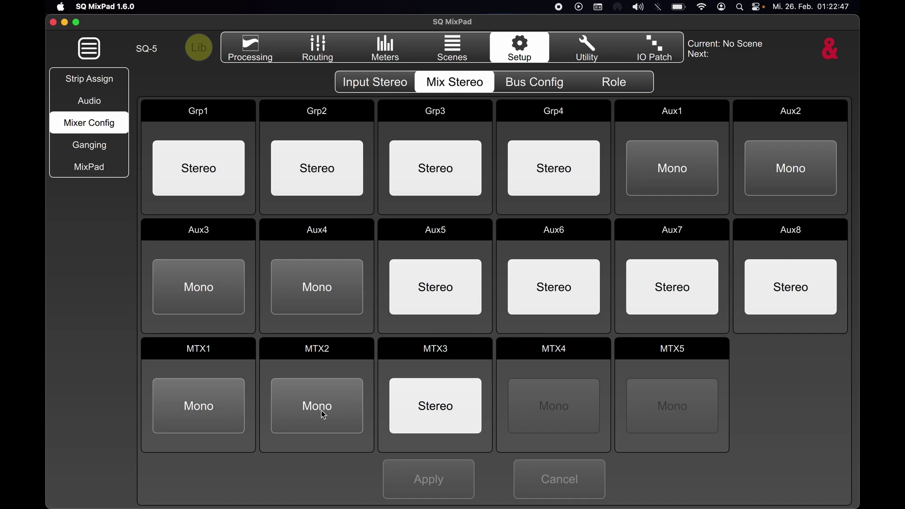
left_click(428, 409)
left_click(437, 487)
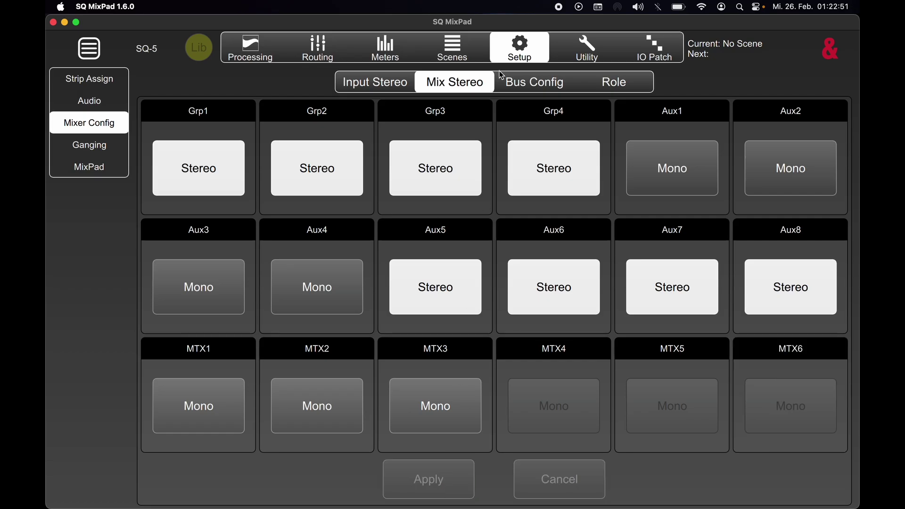
Step: Check the Mix safes listing MTX1–MTX6, then view 1.5.1's Mix Stereo page with MTX1–MTX3
left_click(460, 46)
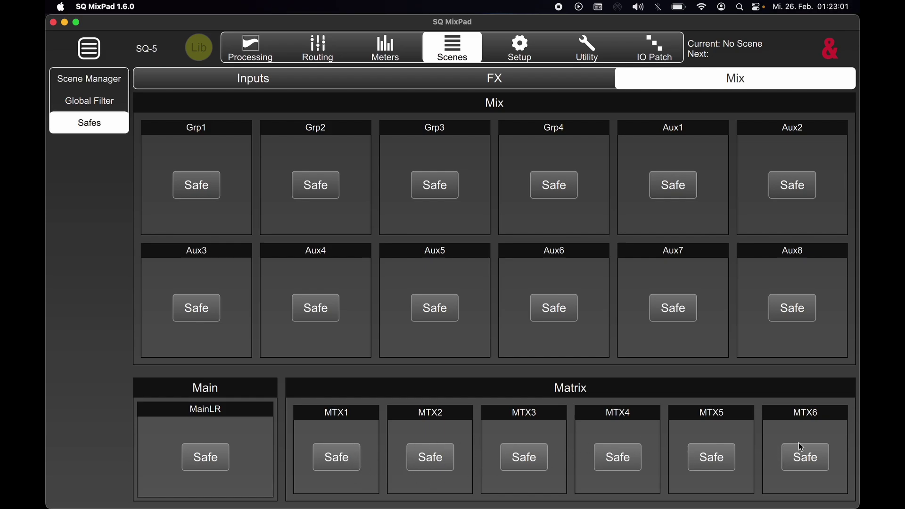
left_click(514, 50)
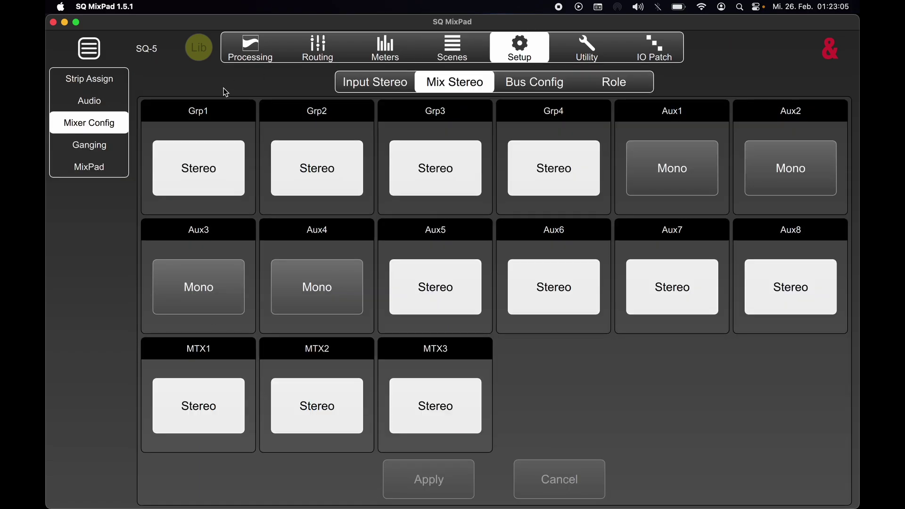
Step: Compare Bus Config and Role settings in both versions, then view 1.6.0's gang 1 Ganging page
left_click(524, 81)
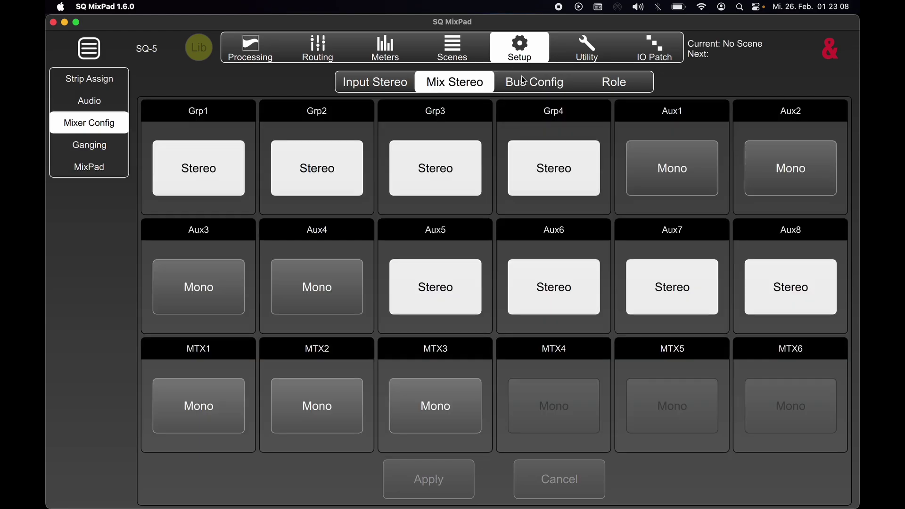
left_click(525, 81)
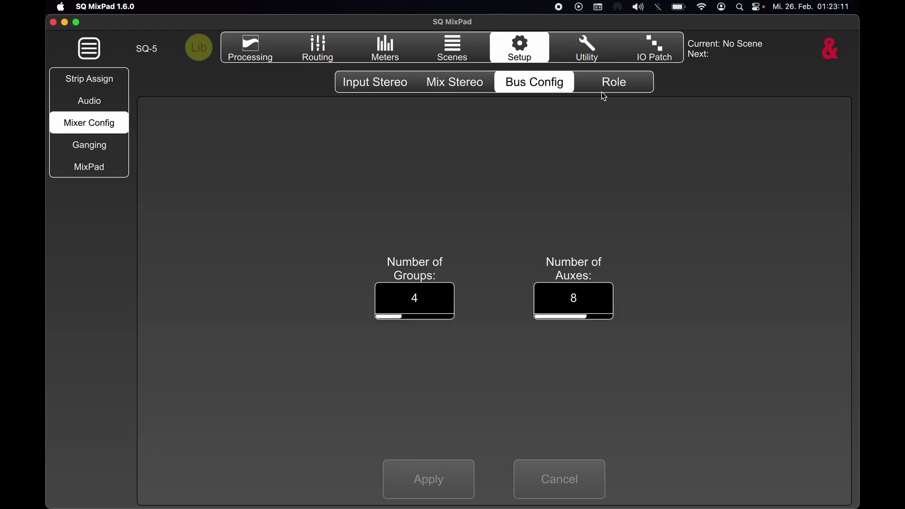
left_click(606, 89)
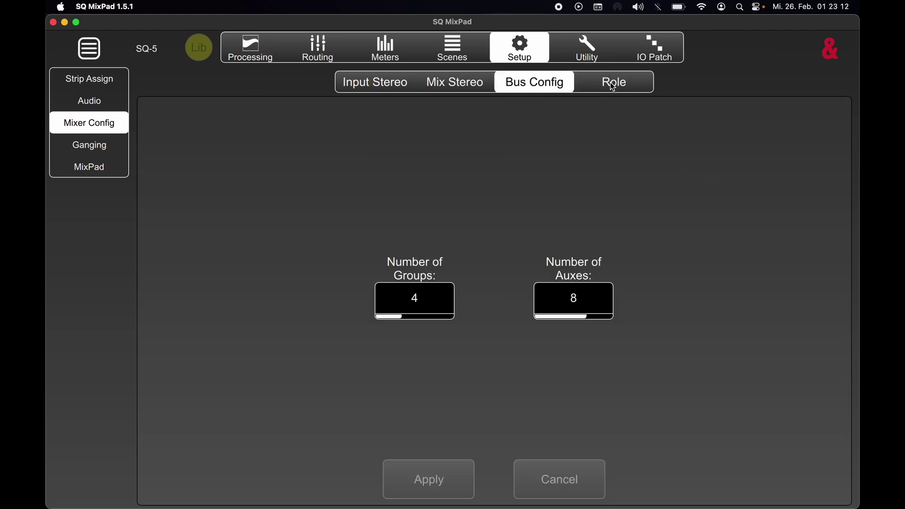
left_click(612, 85)
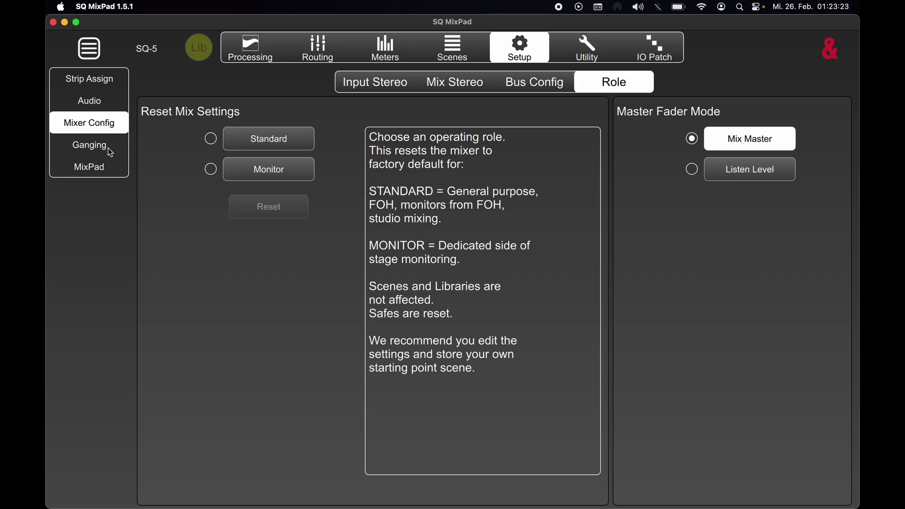
left_click(106, 149)
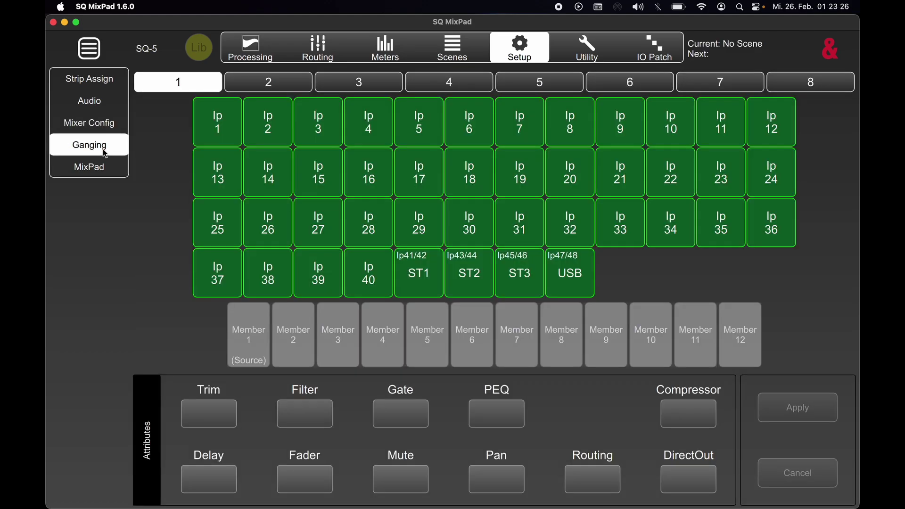
Step: Review MixPad preferences in both versions, browse the SQ Model list, then open Utility Shows
left_click(104, 167)
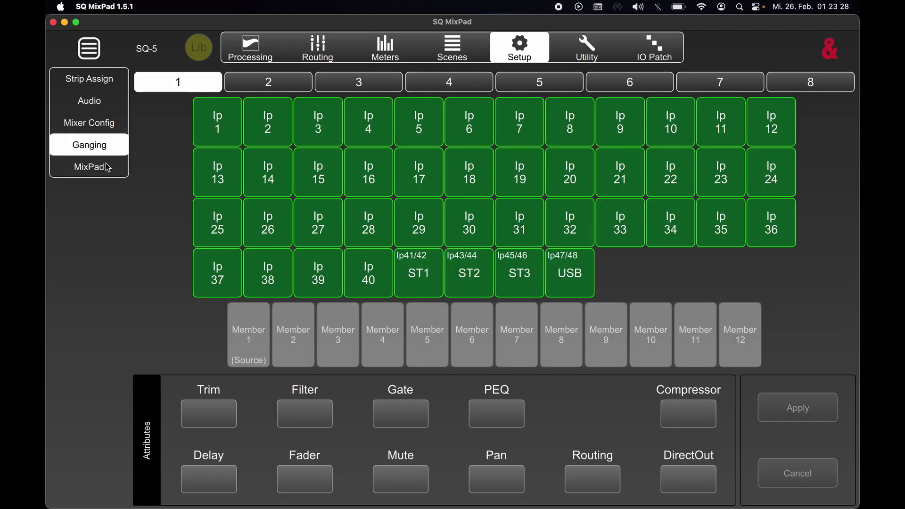
left_click(107, 167)
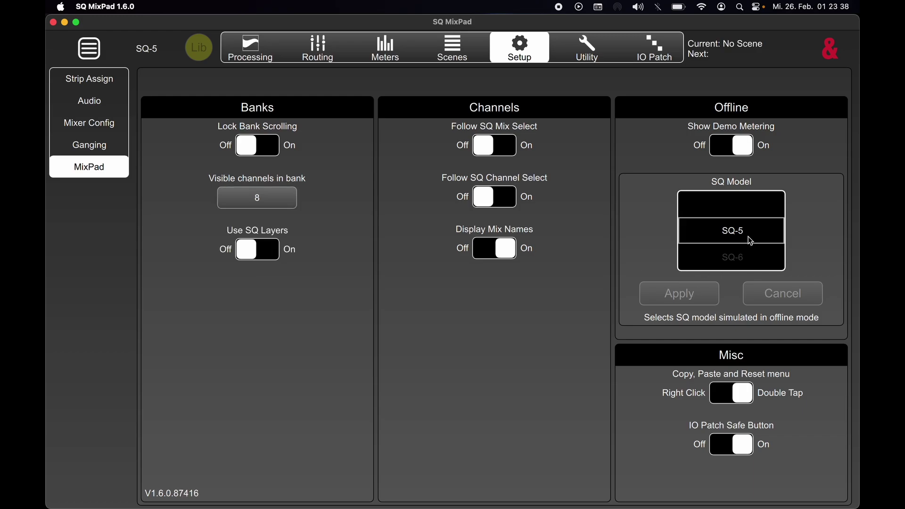
scroll(750, 241, "down", 2)
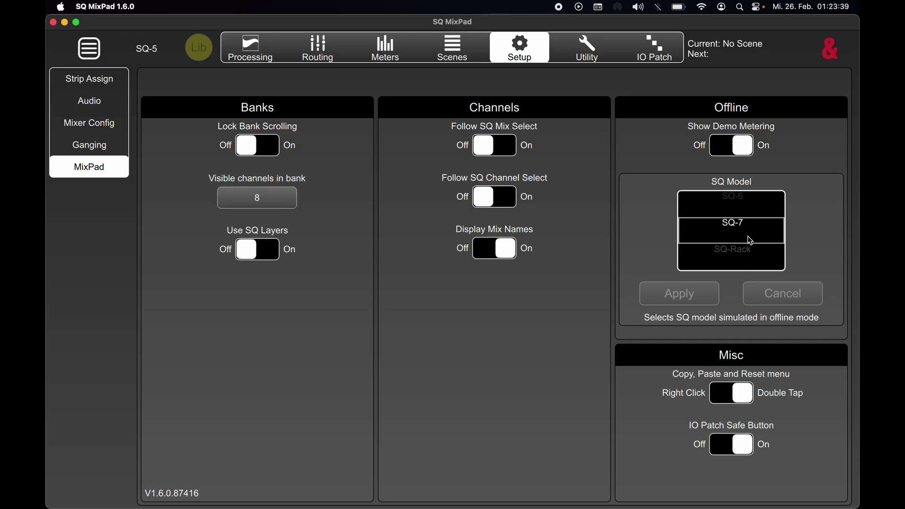
scroll(751, 241, "down", 1)
scroll(750, 242, "up", 3)
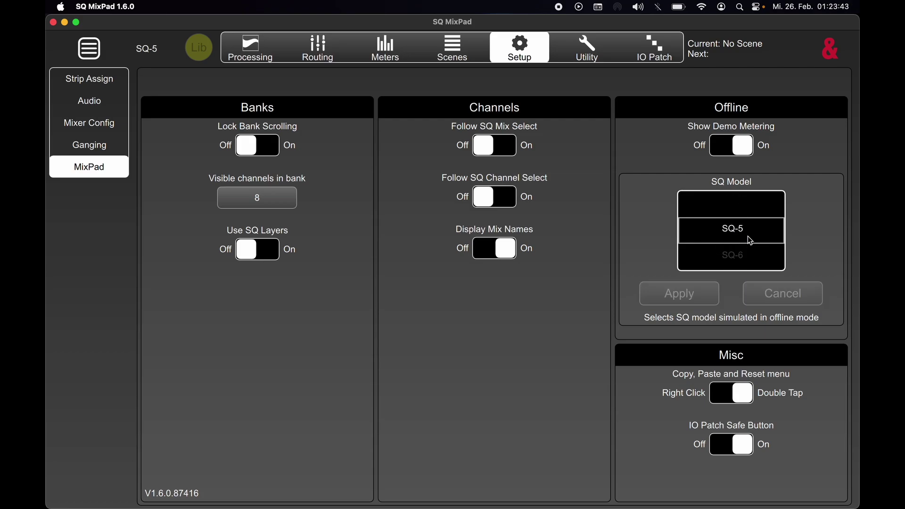
scroll(751, 241, "down", 3)
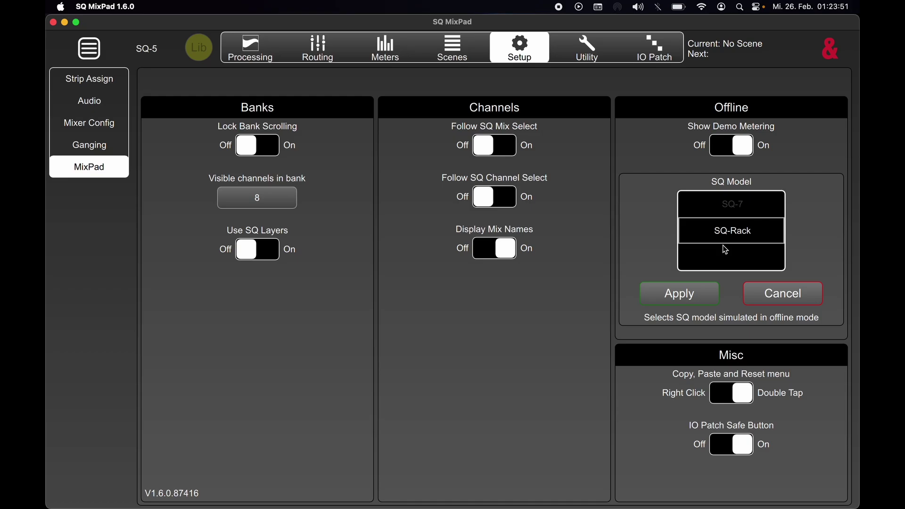
left_click(588, 45)
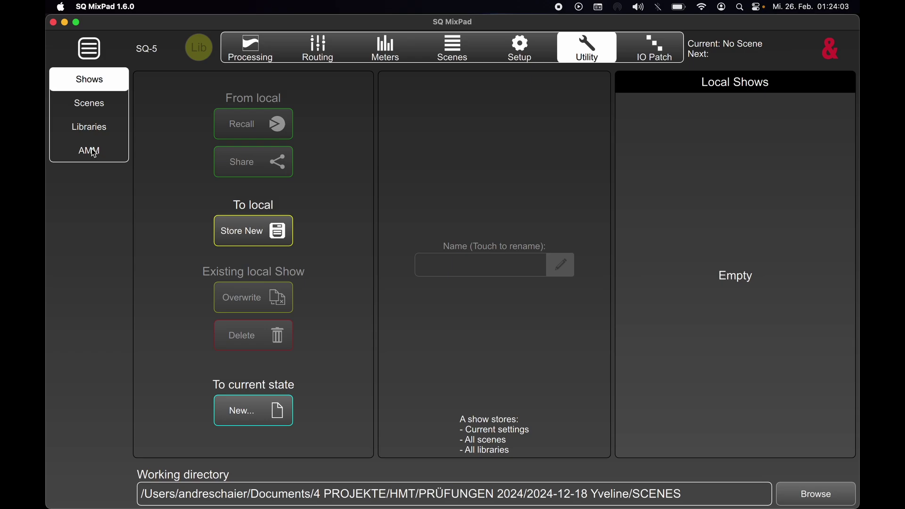
Step: Assign Ip 1 and Ip 2 to the first two AMM 1 input slots
left_click(93, 152)
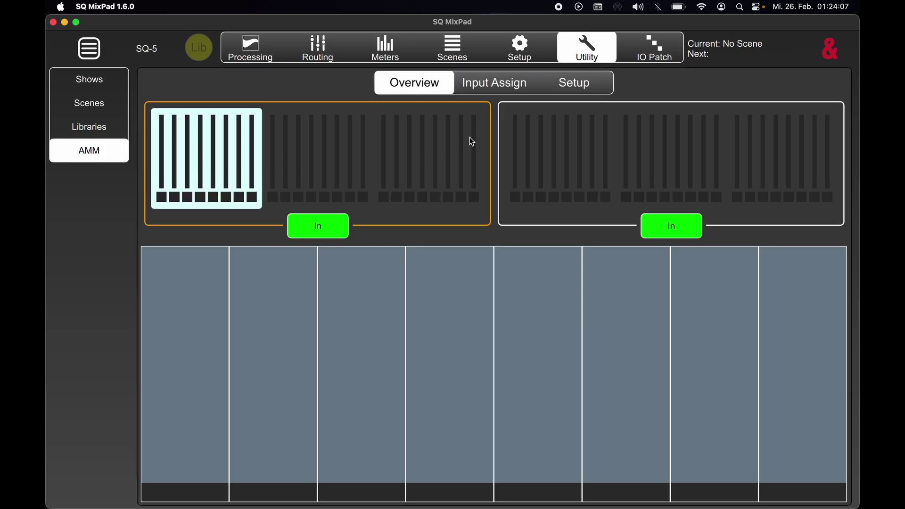
left_click(501, 87)
left_click_drag(186, 129, 166, 374)
left_click_drag(250, 128, 217, 366)
Step: Check the AMM overview, nudging the Ip2 fader back near 0 dB
left_click(414, 83)
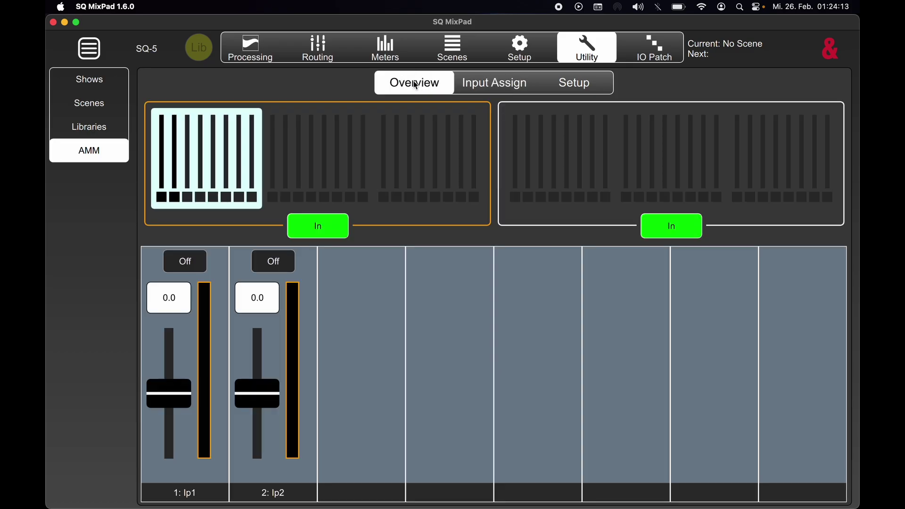
mouse_move(257, 403)
left_mouse_down()
mouse_move(257, 368)
mouse_move(257, 401)
mouse_move(257, 393)
left_mouse_up()
key("super+Tab")
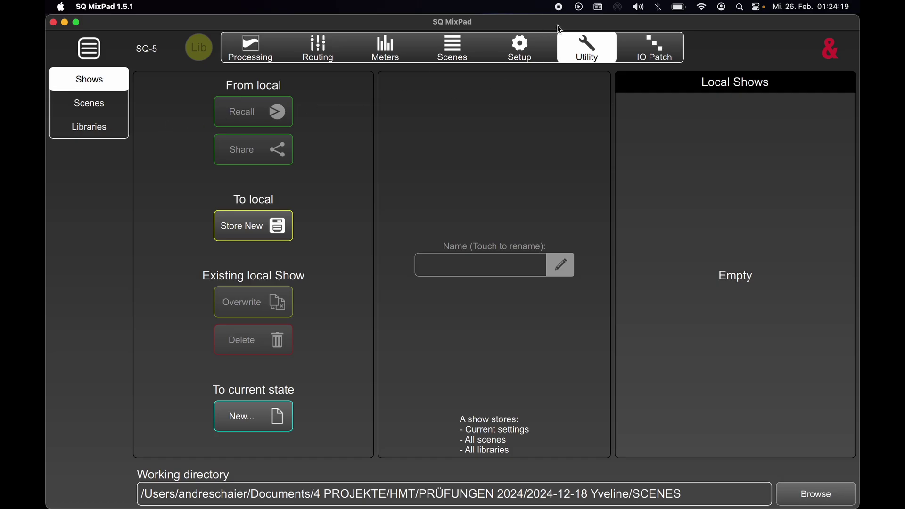
Step: Compare the Utility Scenes and Shows file pages between 1.6.0 and 1.5.1
key("super+Tab")
left_click(93, 93)
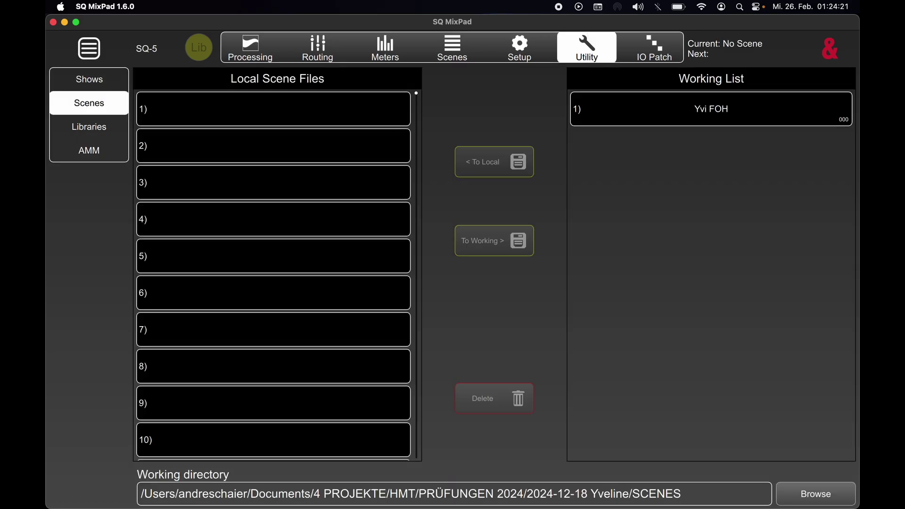
left_click(94, 83)
key("super+Tab")
key("super+Tab")
key("super+Tab")
key("super+Tab")
key("super+Tab")
key("super+Tab")
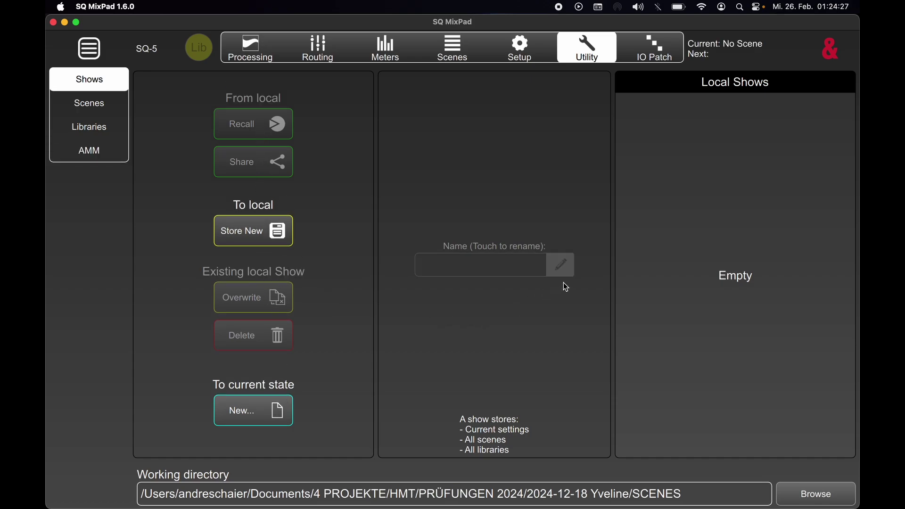
key("super+Tab")
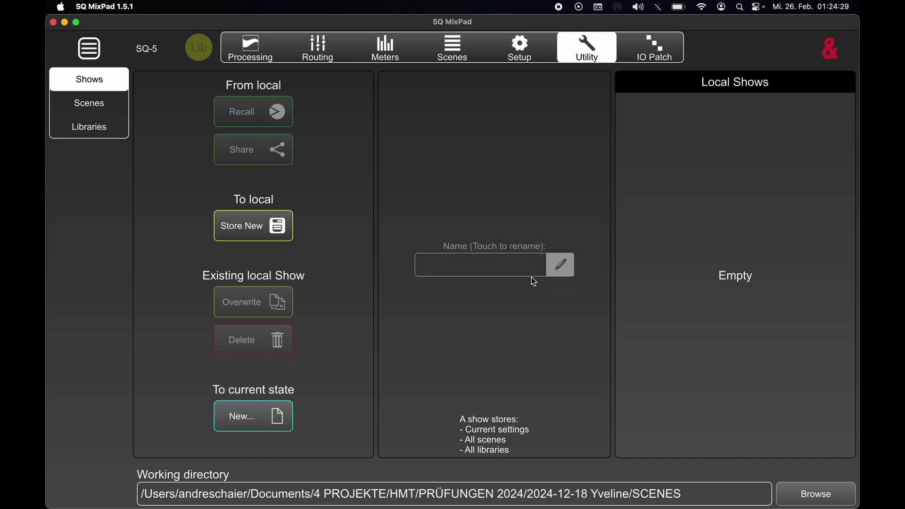
Step: Open the IO Patch grid showing Mix Out to local sockets
key("super+Tab")
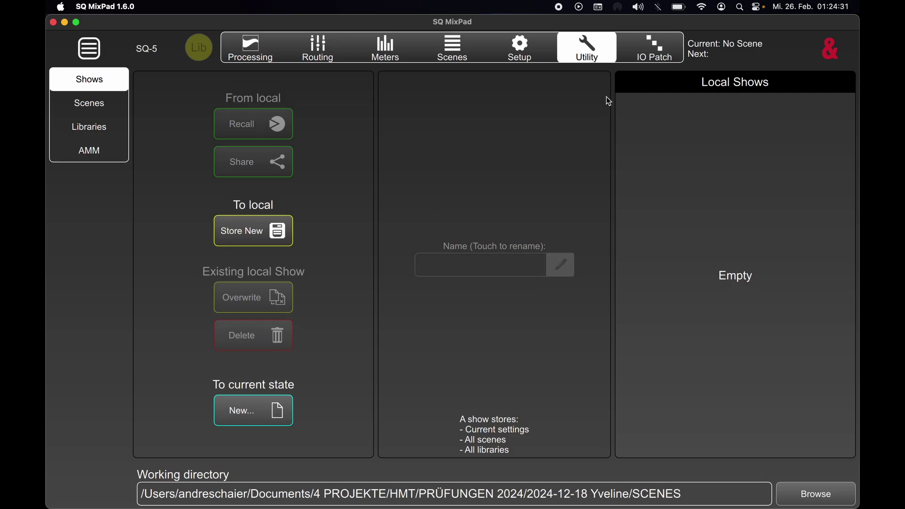
left_click(657, 49)
key("super+Tab")
Step: Compare the Outputs > Mix Out patch grid in IO Patch between 1.5.1 and 1.6.0
left_click(661, 53)
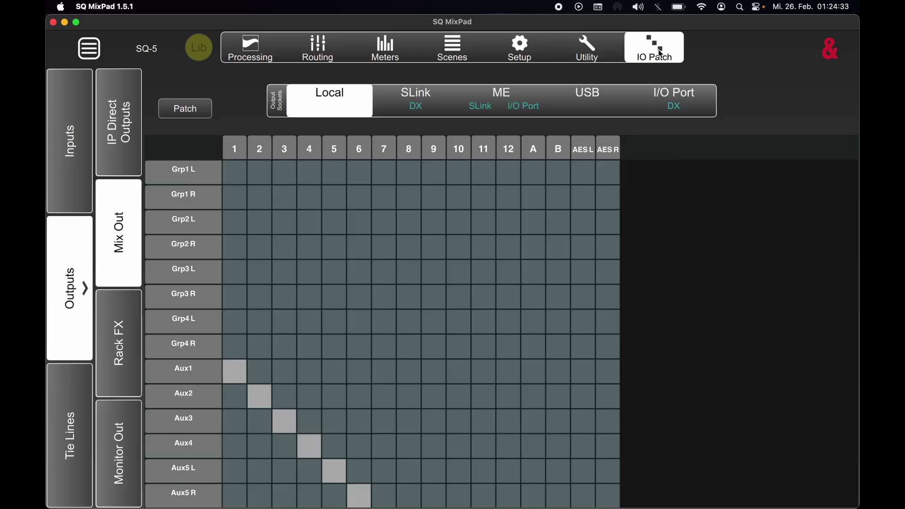
key("super+Tab")
key("super+Tab")
key("super+Tab")
key("super+Tab")
key("super+Tab")
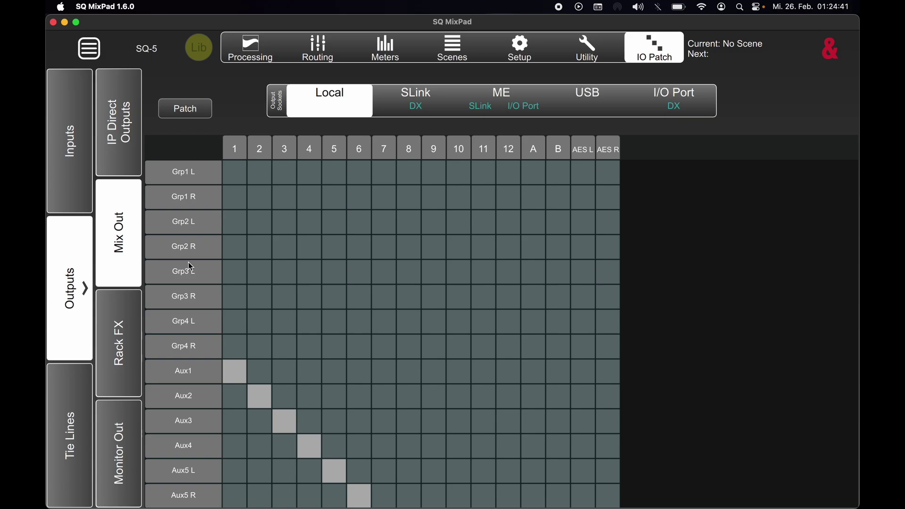
key("super+Tab")
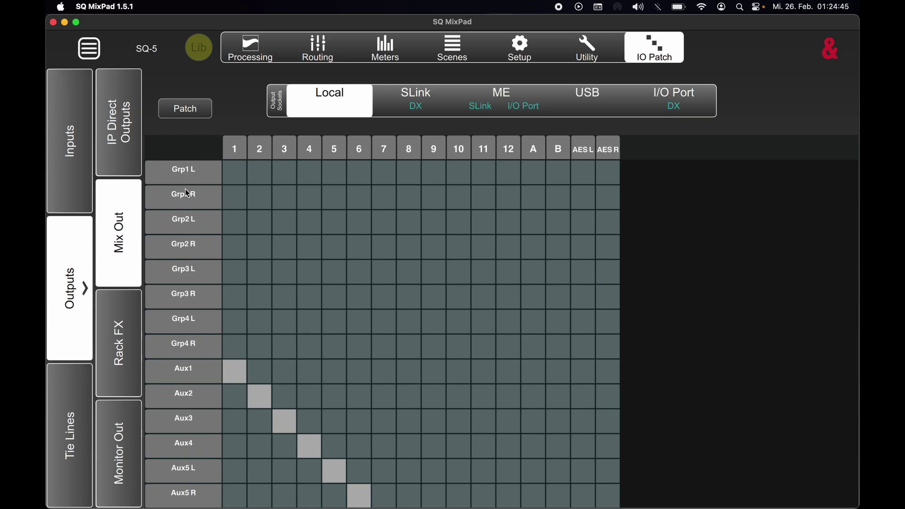
key("super+Tab")
key("super+Tab")
key("super+Tab")
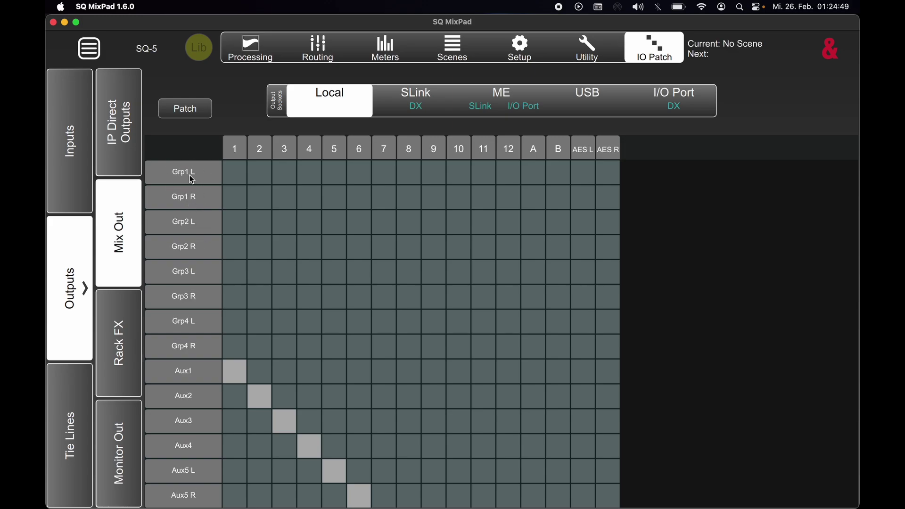
key("super+Tab")
key("super+Tab")
Step: Show the Input Channels patch grid in both versions, ending on 1.6.0 with Ip1–Ip14 on sockets 1–14
left_click(69, 137)
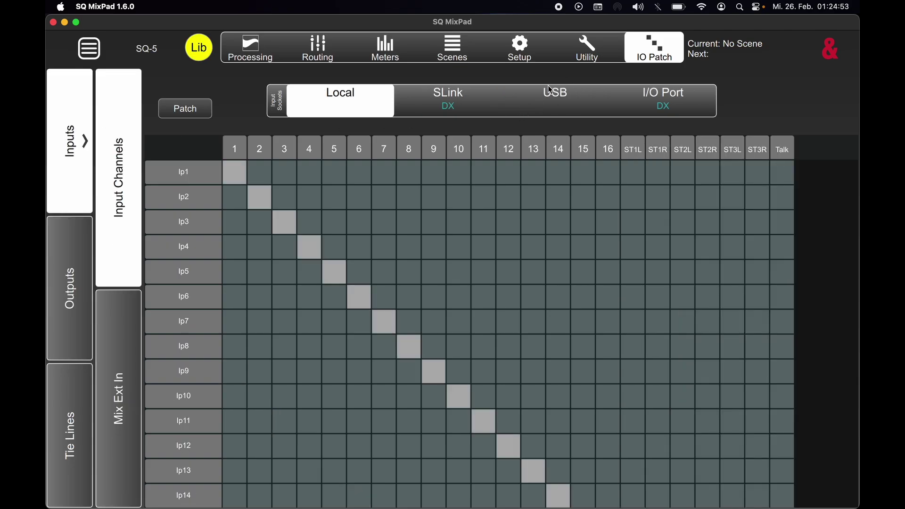
key("super+Tab")
left_click(78, 139)
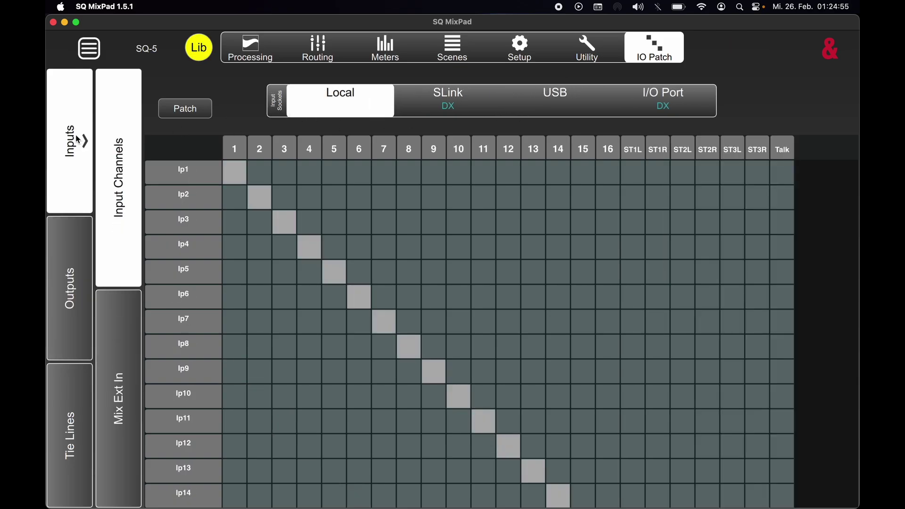
key("super+Tab")
key("super+Tab")
key("super+Tab")
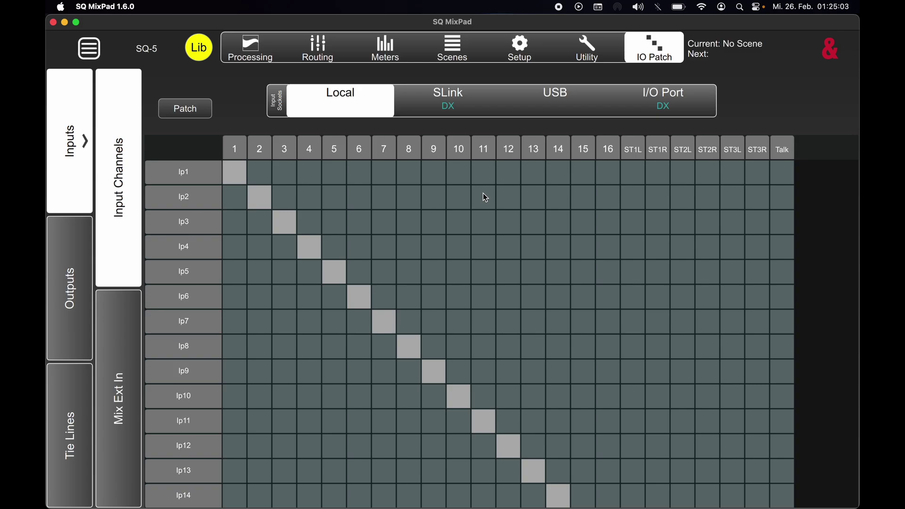